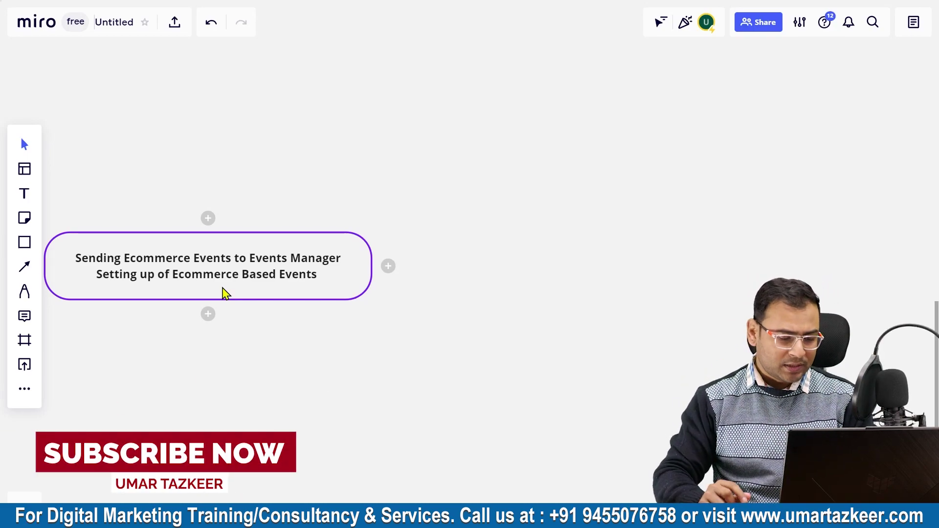
key("super")
key("super")
key("super+Tab")
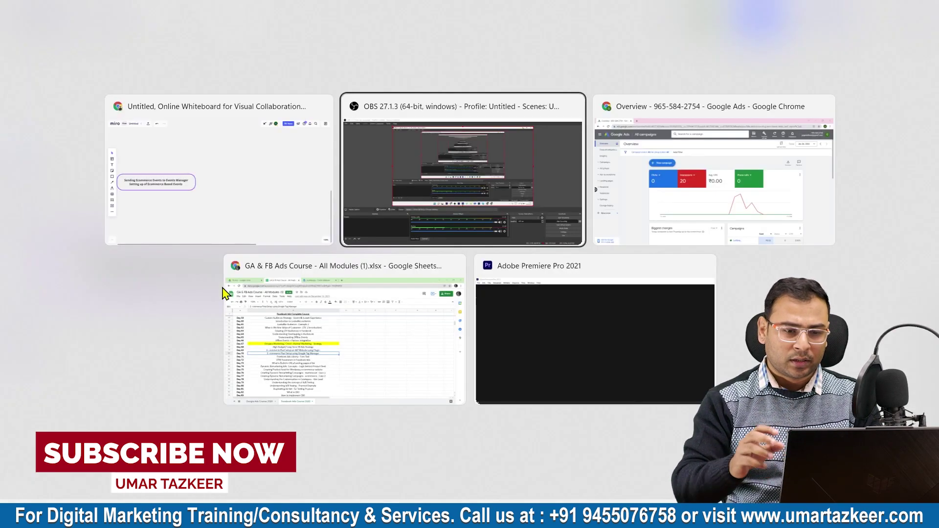
key("Right")
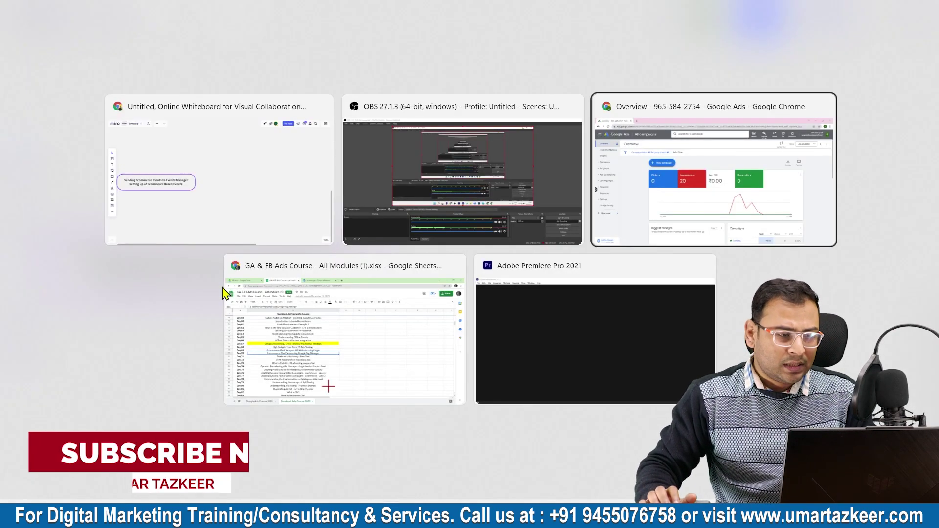
key("Left")
key("Left")
key("Return")
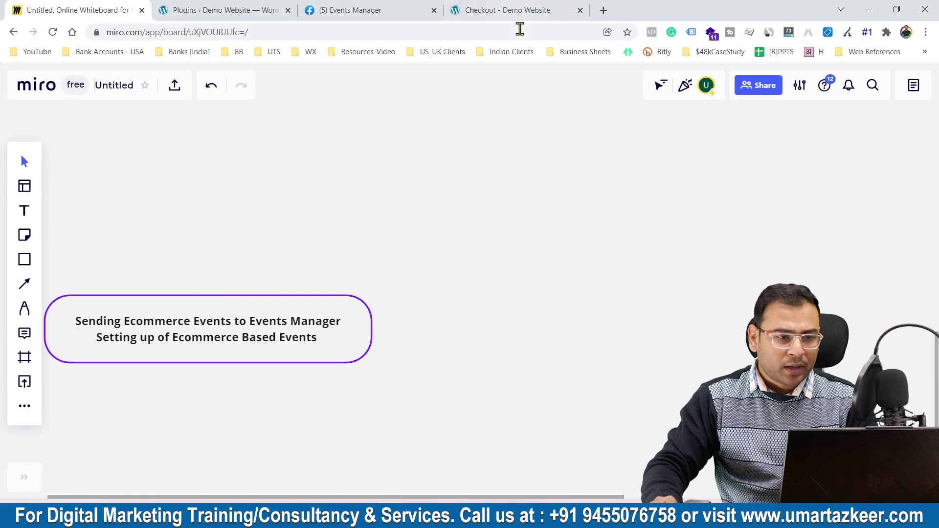
Go to the Demo Website homepage, browse its products and inspect the page's pixel events with Facebook Pixel Helper
left_click(498, 7)
left_click(216, 119)
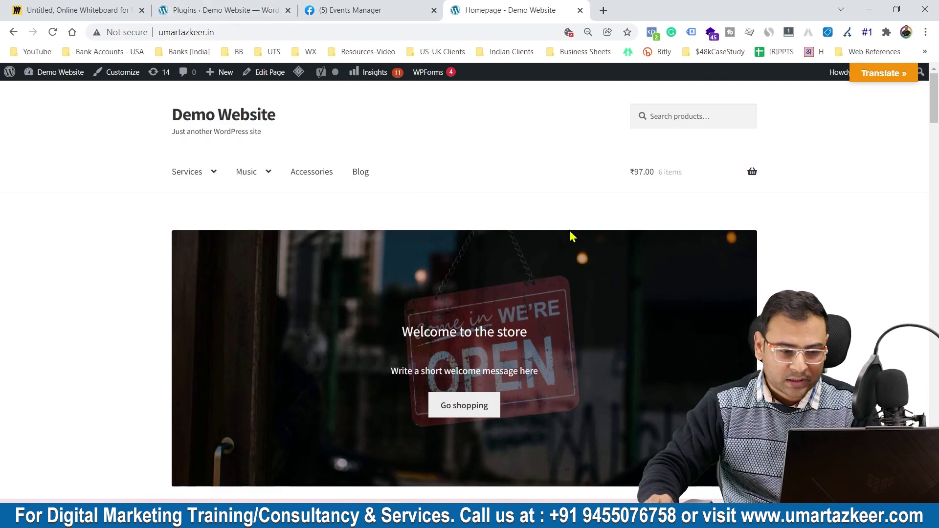
scroll(570, 236, "down", 3)
scroll(614, 335, "down", 9)
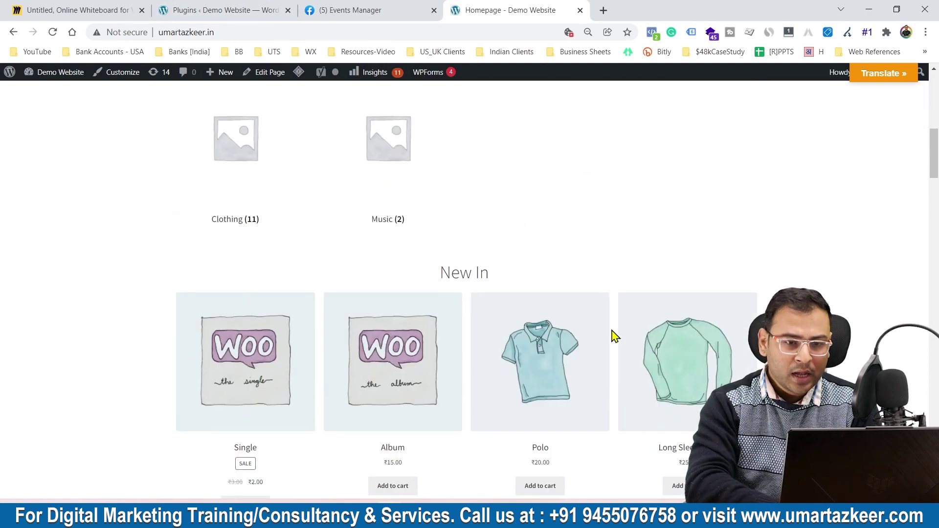
scroll(489, 173, "up", 12)
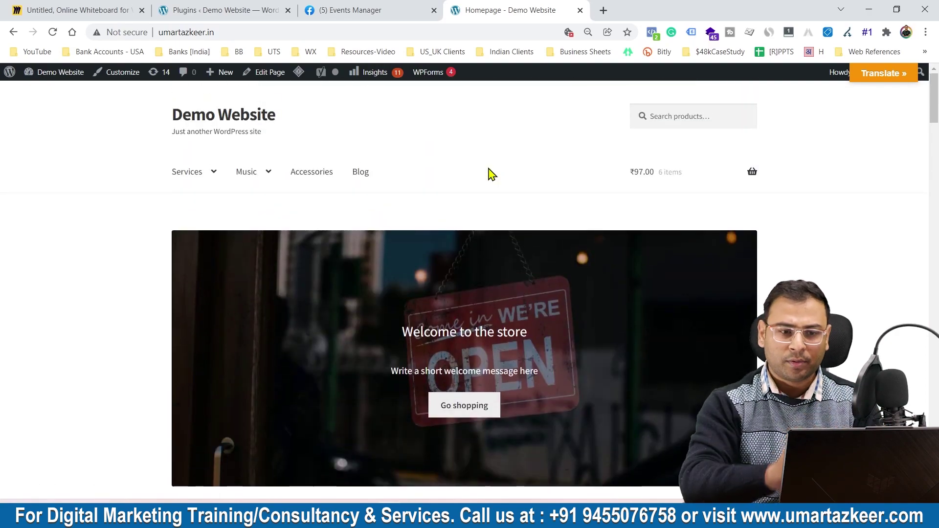
left_click(651, 32)
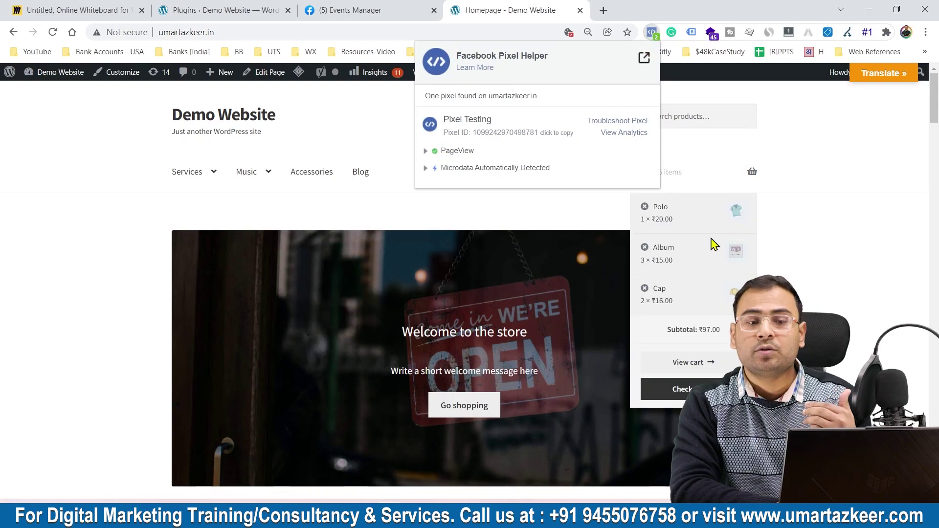
left_click(847, 249)
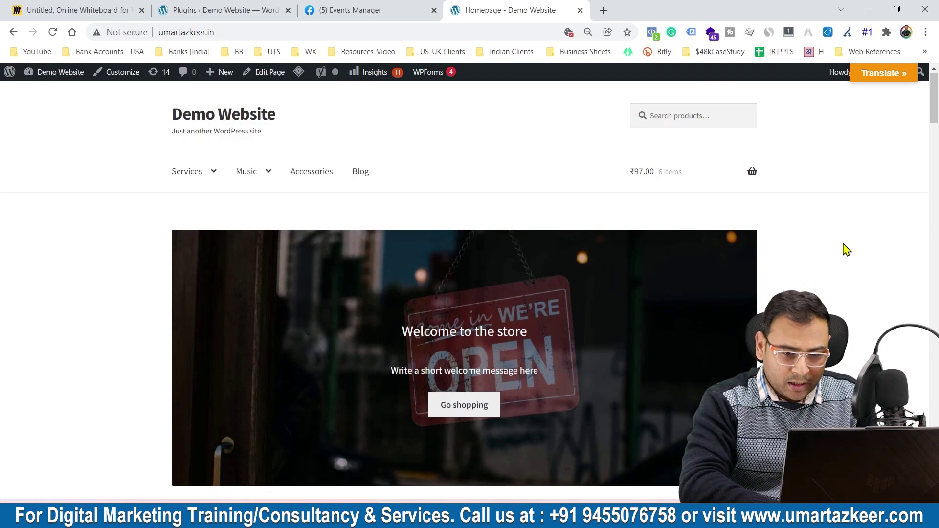
Open the Long Sleeve Tee product page and inspect its pixel events with Facebook Pixel Helper
scroll(846, 250, "down", 12)
left_click(680, 177)
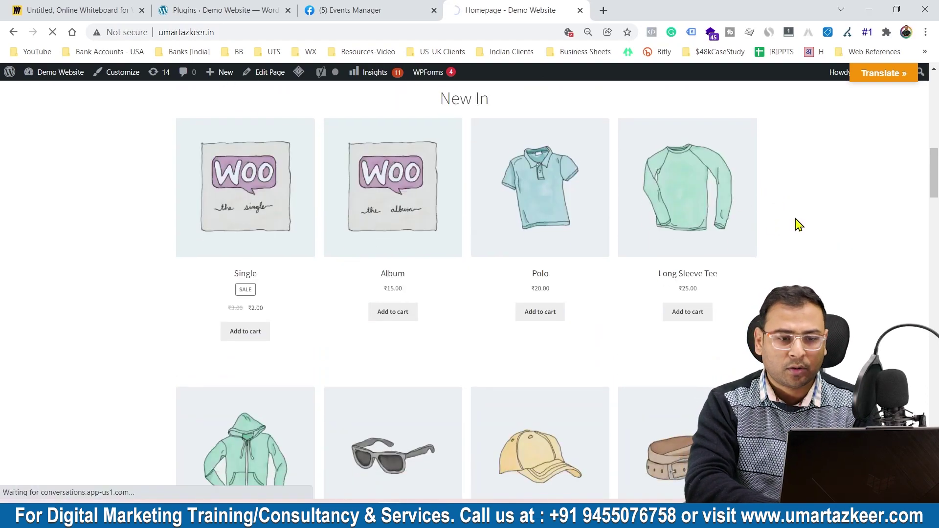
left_click(652, 33)
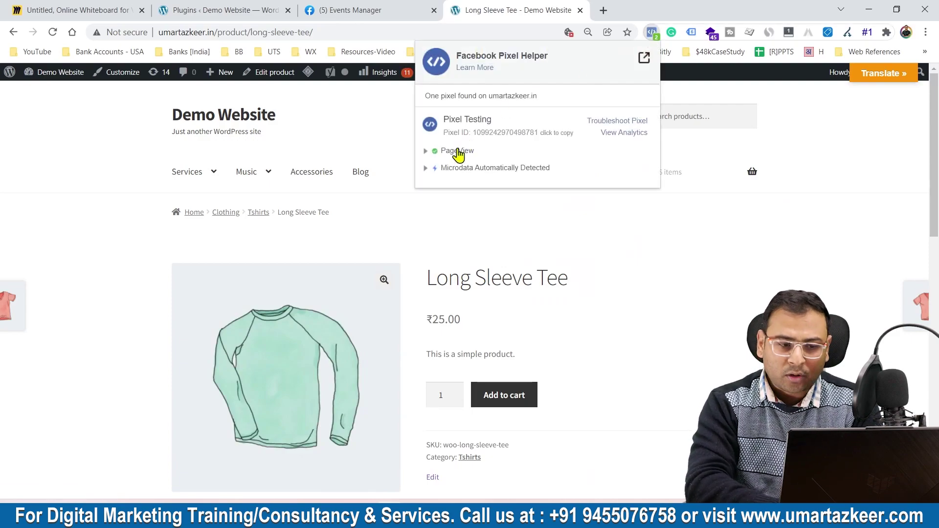
Add one Long Sleeve Tee to the cart and proceed from the cart to checkout
scroll(696, 264, "down", 3)
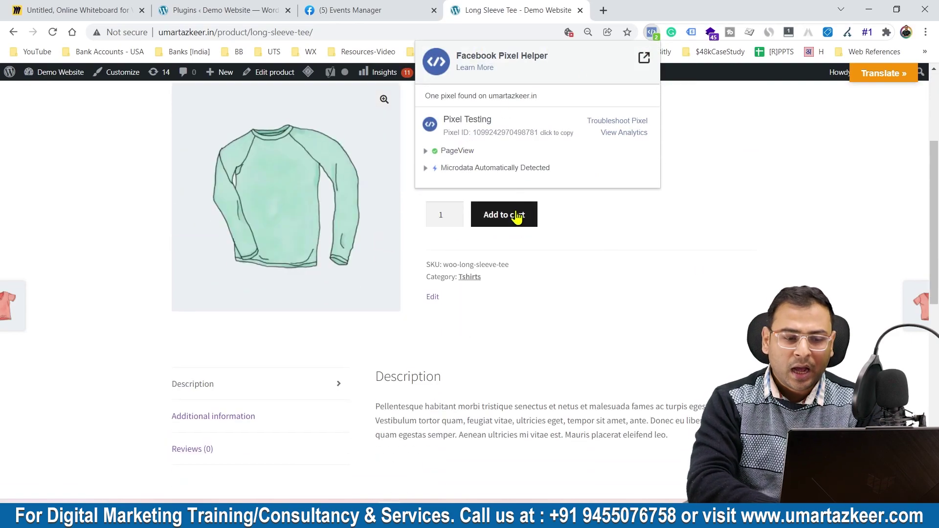
left_click(510, 218)
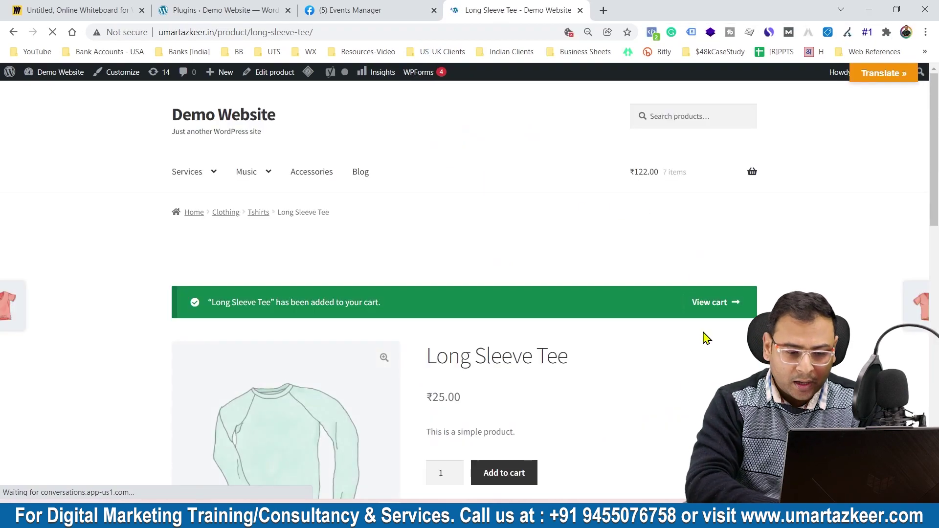
left_click(719, 304)
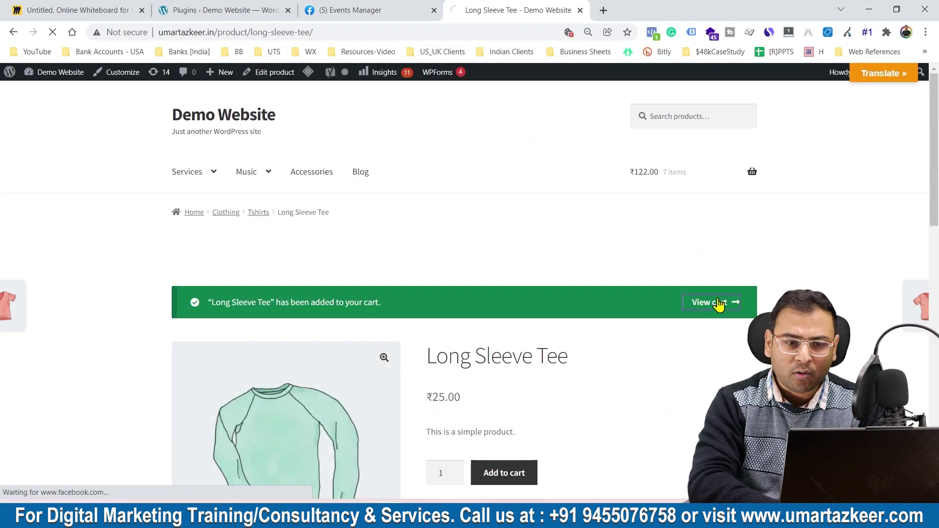
scroll(718, 306, "down", 10)
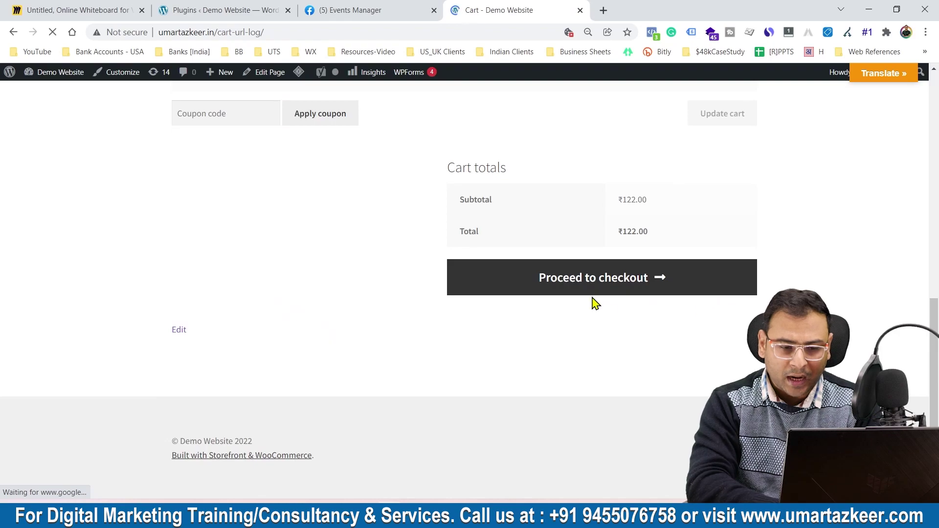
left_click(580, 295)
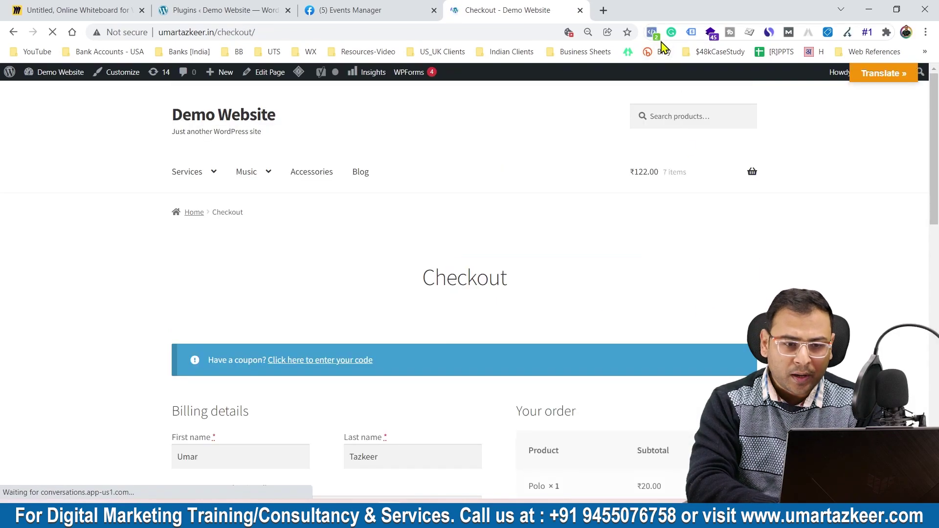
Inspect the checkout page's pixel events with Facebook Pixel Helper and look over the billing and order details
left_click(653, 35)
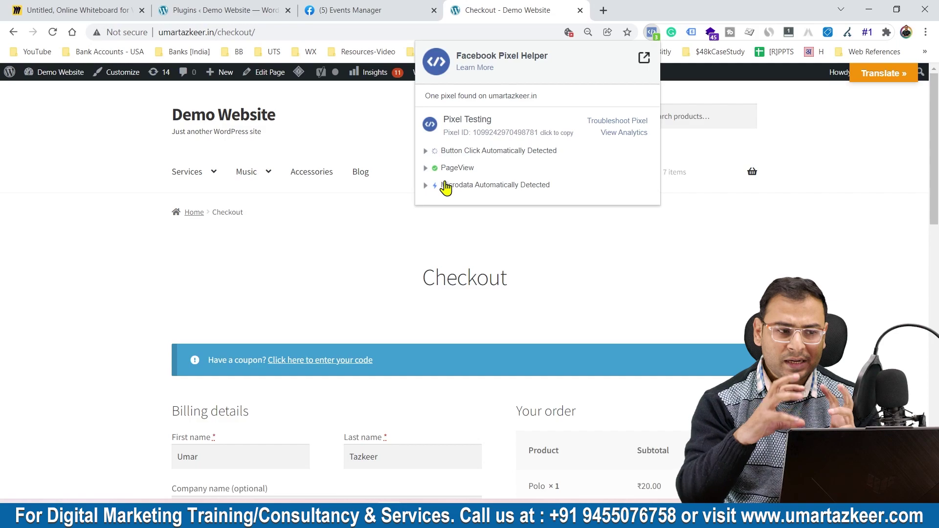
scroll(771, 249, "down", 5)
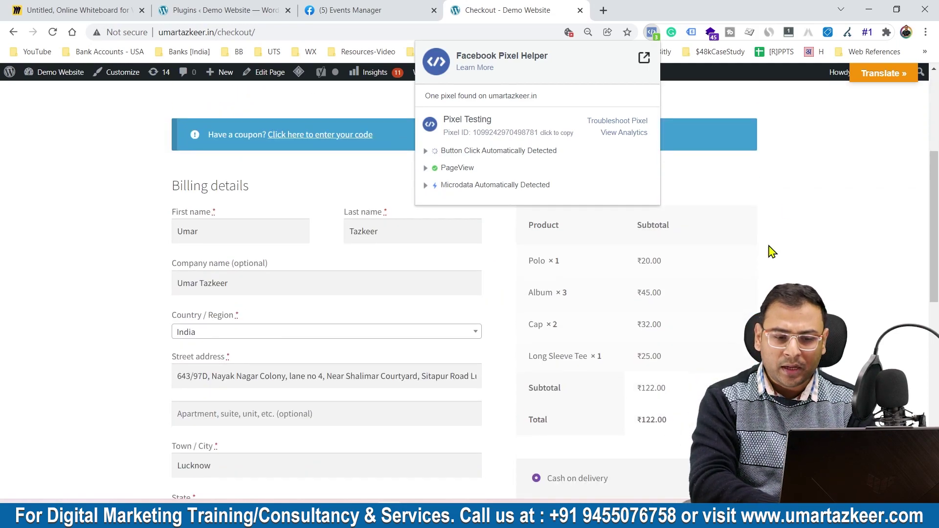
left_click(792, 199)
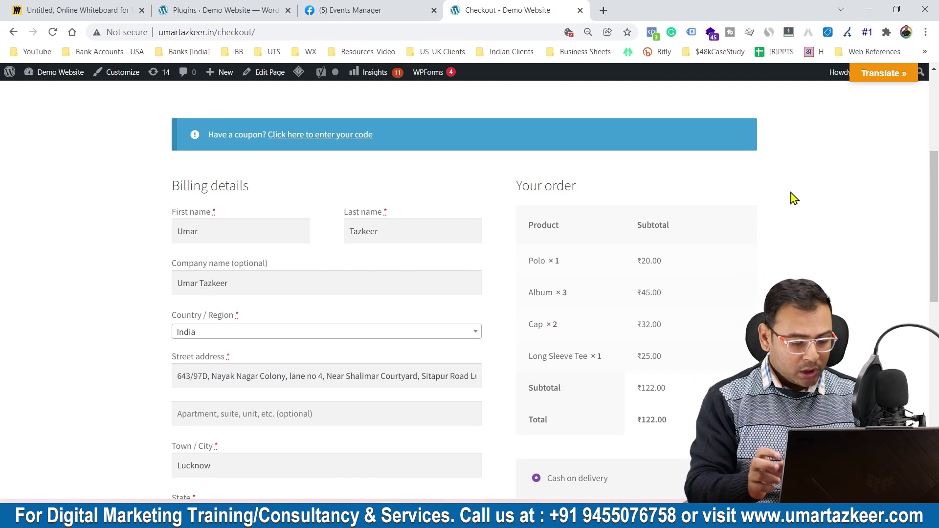
Open Notepad, enlarge the text and write the heading "Ecommerce based Events :" followed by a blank line
key("super+r")
type("notepad")
key("Return")
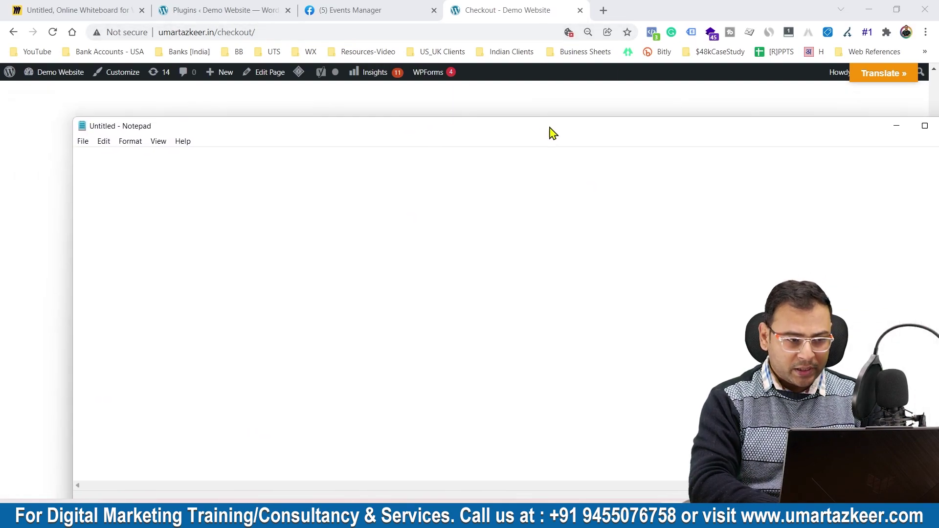
type("Eco")
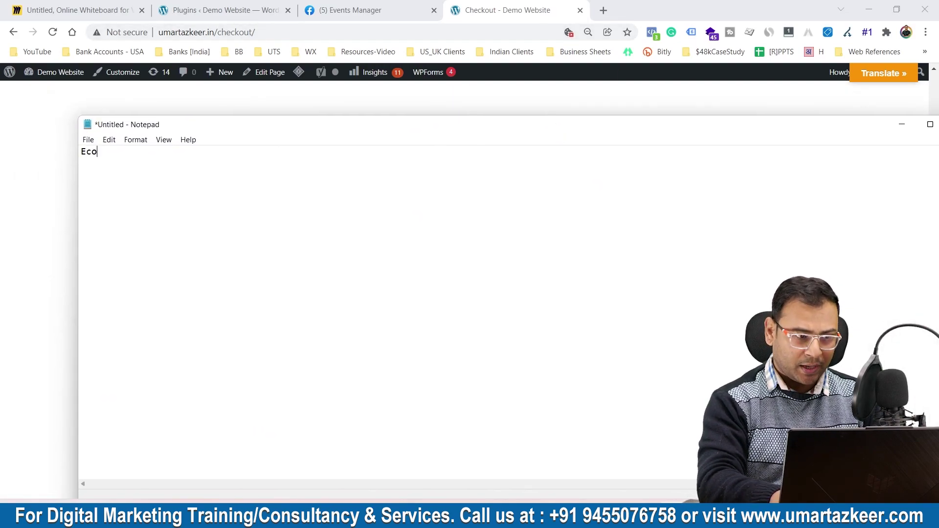
scroll(508, 313, "up", 10)
type("ommerc")
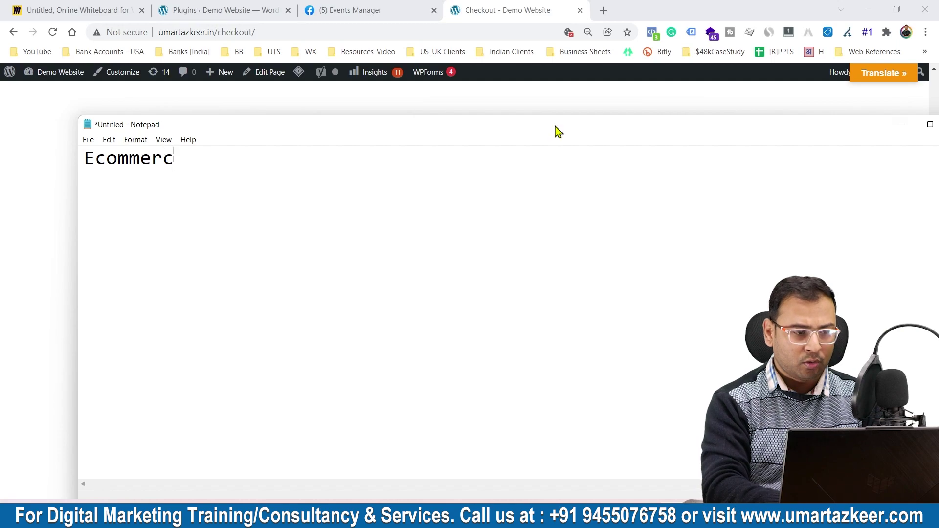
type("e based E")
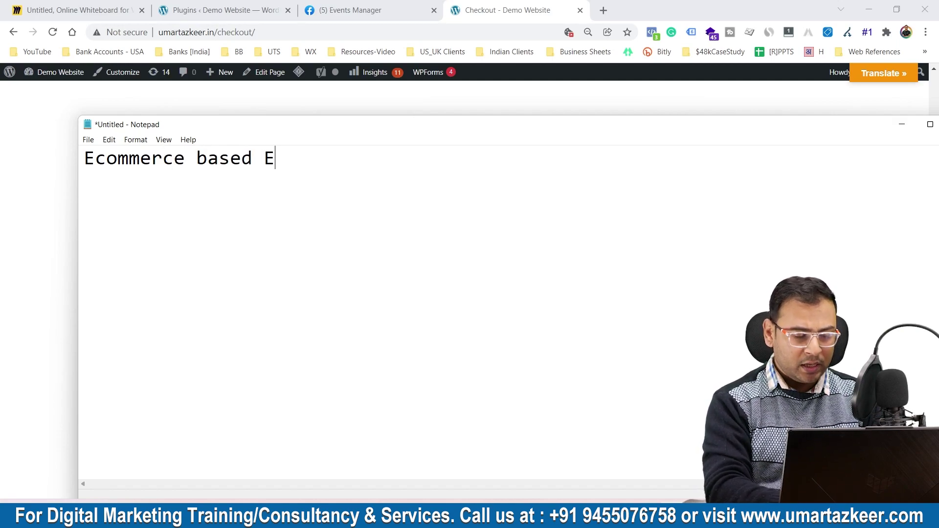
type("vents :  ")
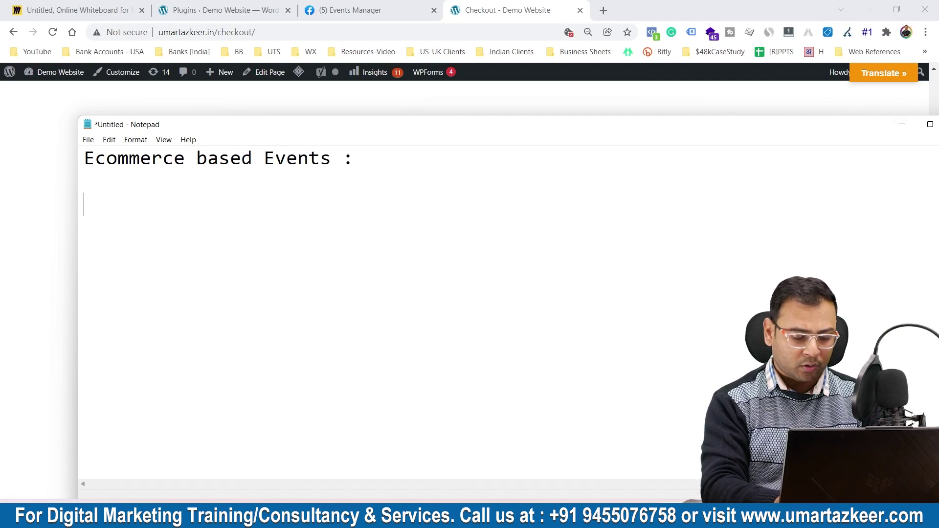
List the events on separate lines under the heading: "View Content", "Add To Cart", "Checkout" and "Payment - Order Complete - > Sale"
type("View Content")
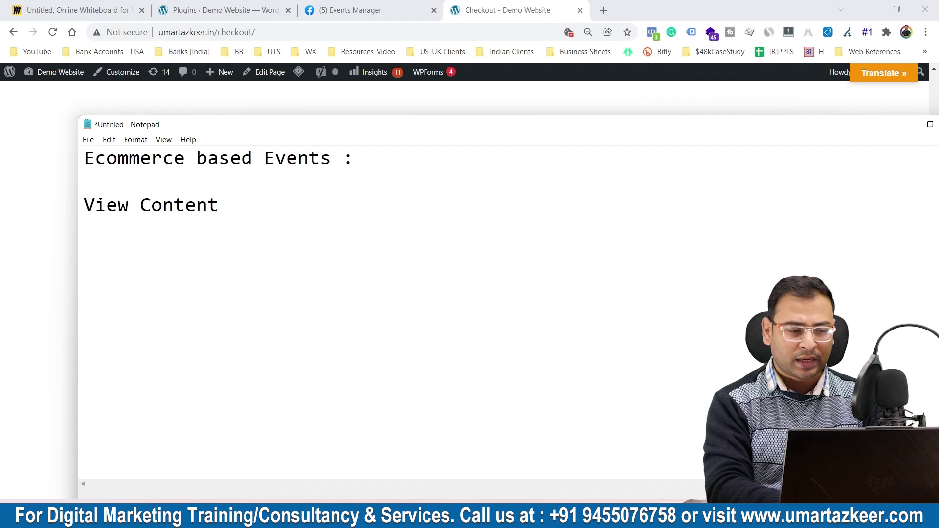
key("Return")
type("Add To Cart")
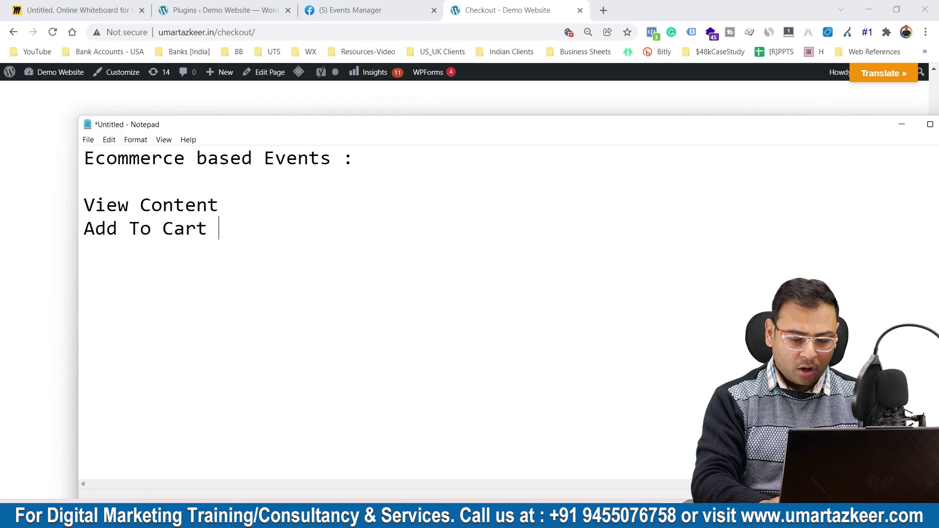
type(" Check")
type("out ")
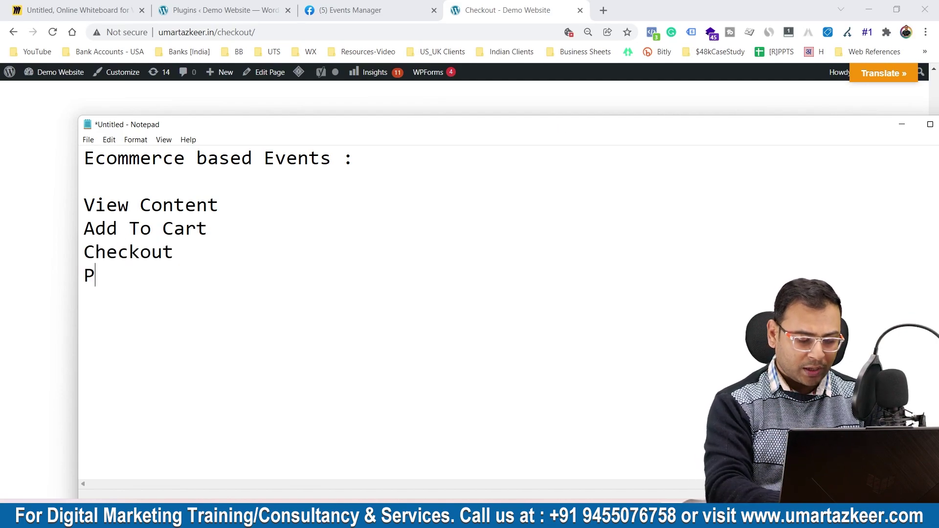
type("Payment")
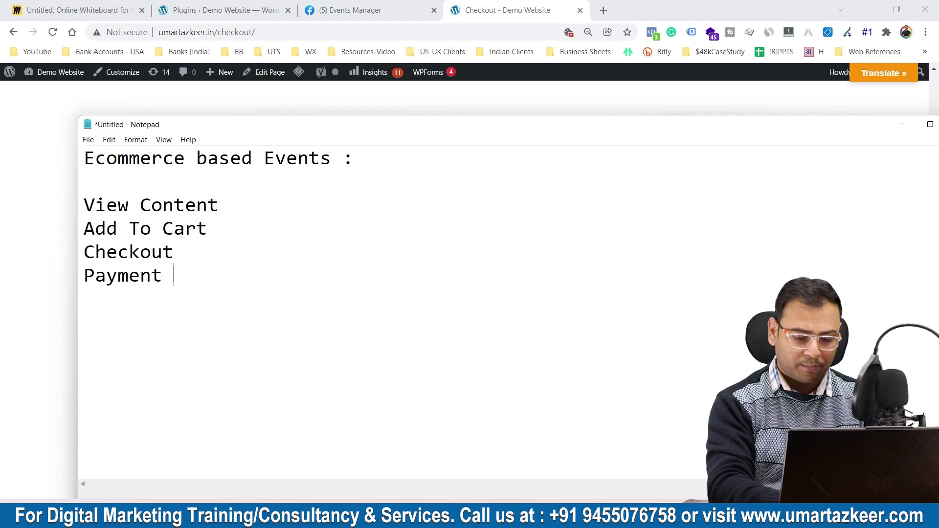
type(" - Order Complete")
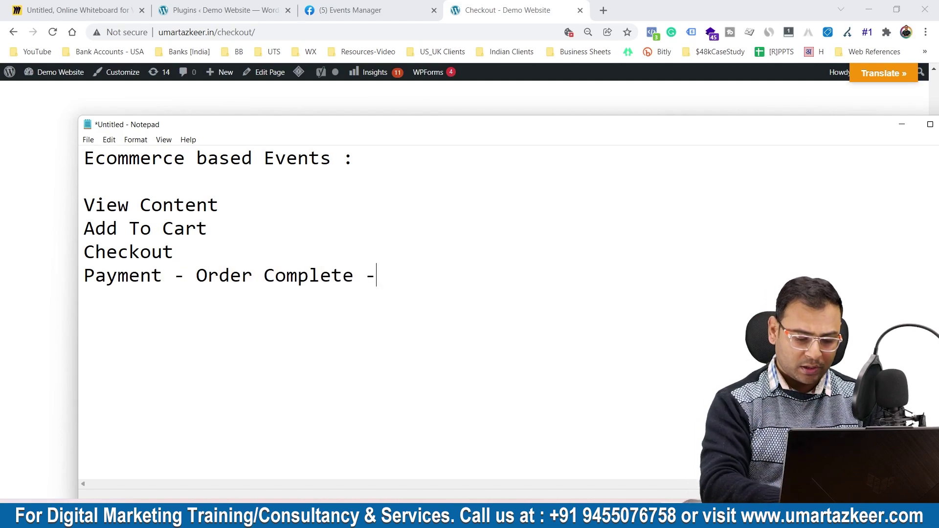
type(" - > Sale")
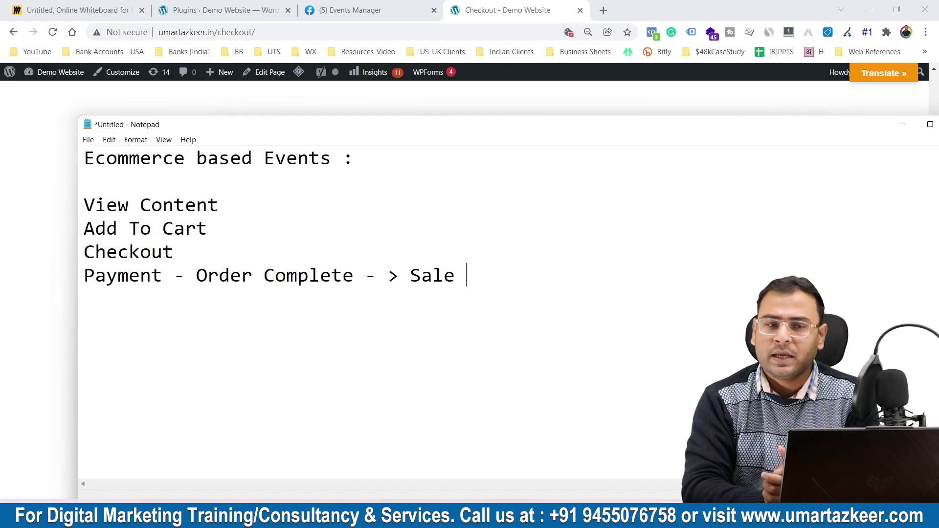
Place the cursor after "View Content" in the notes and switch back to the store's checkout page in Chrome
left_click(238, 204)
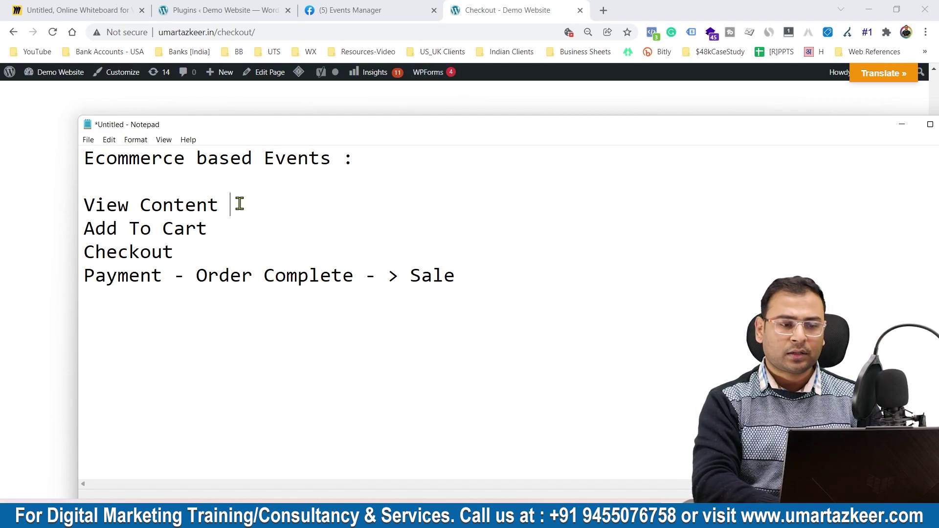
left_click(545, 7)
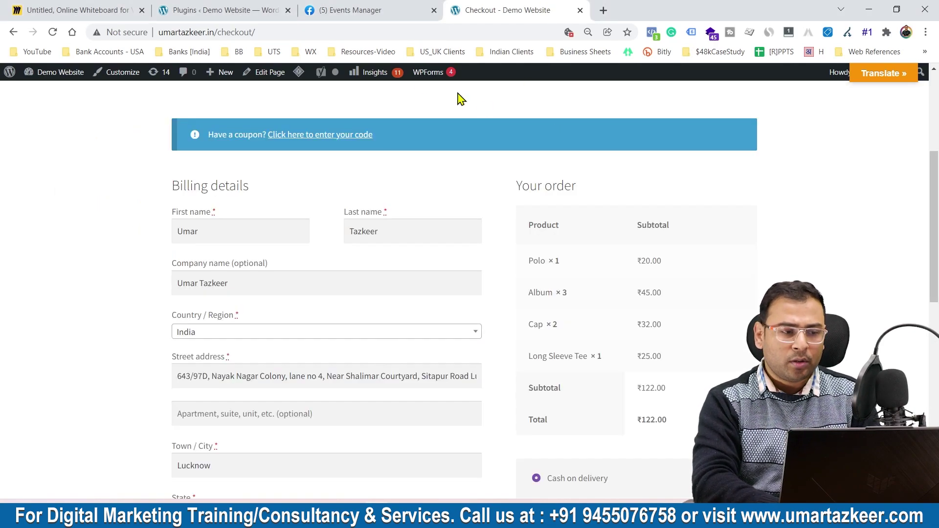
left_click(51, 72)
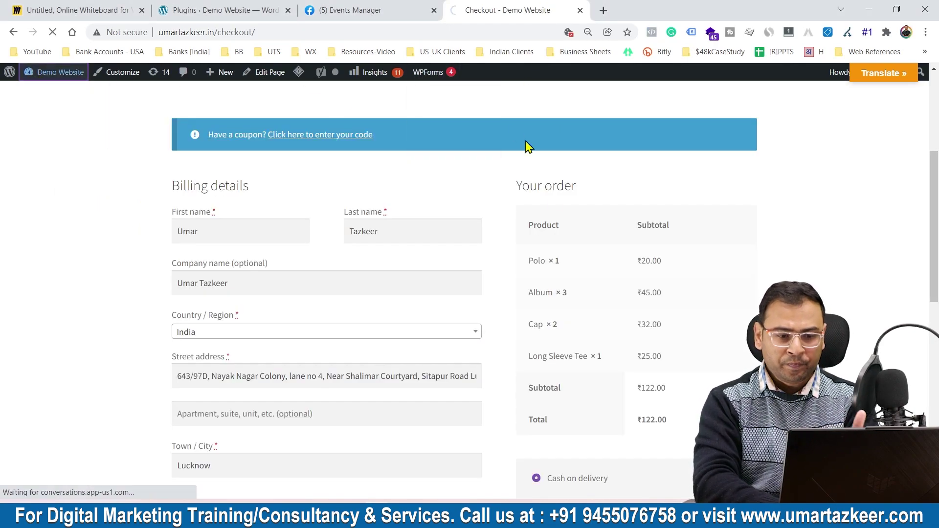
scroll(654, 226, "down", 3)
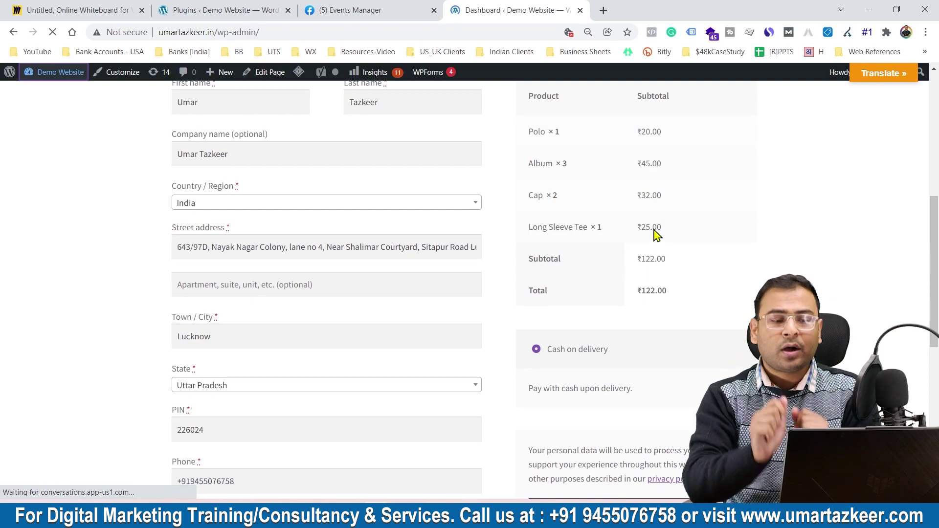
scroll(654, 234, "up", 6)
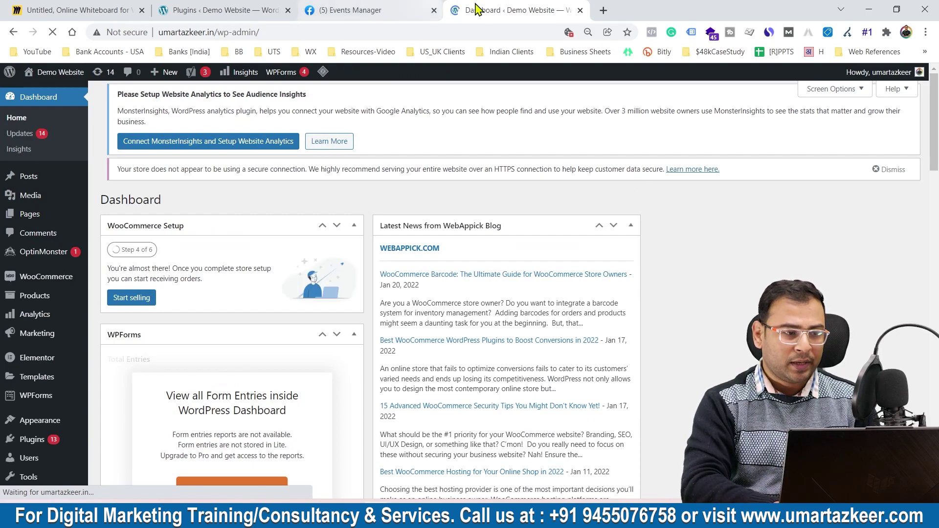
left_click(13, 31)
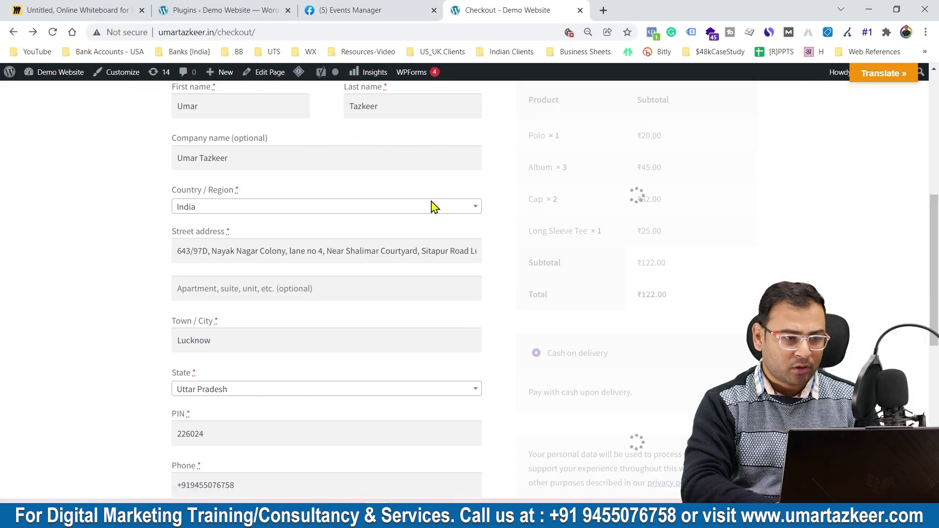
Return to the store's home page and open the Polo product page
left_click(262, 116)
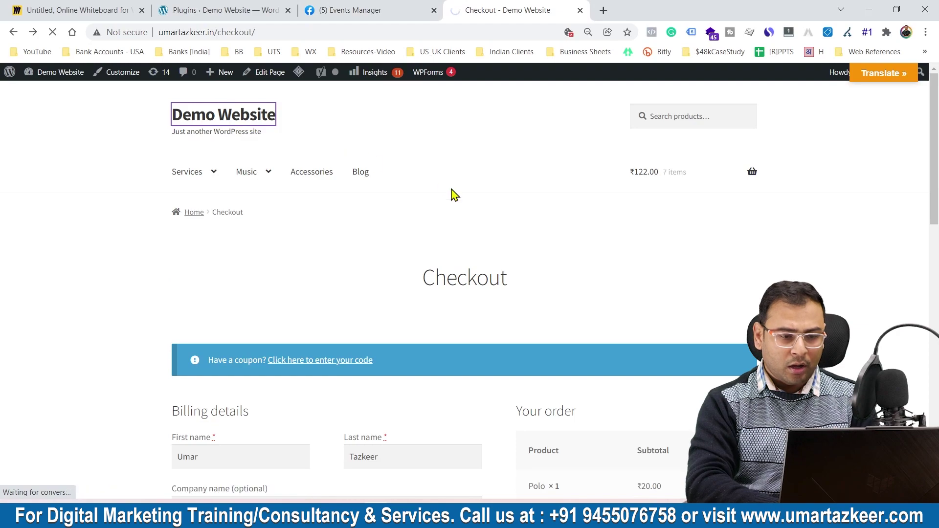
scroll(702, 237, "down", 10)
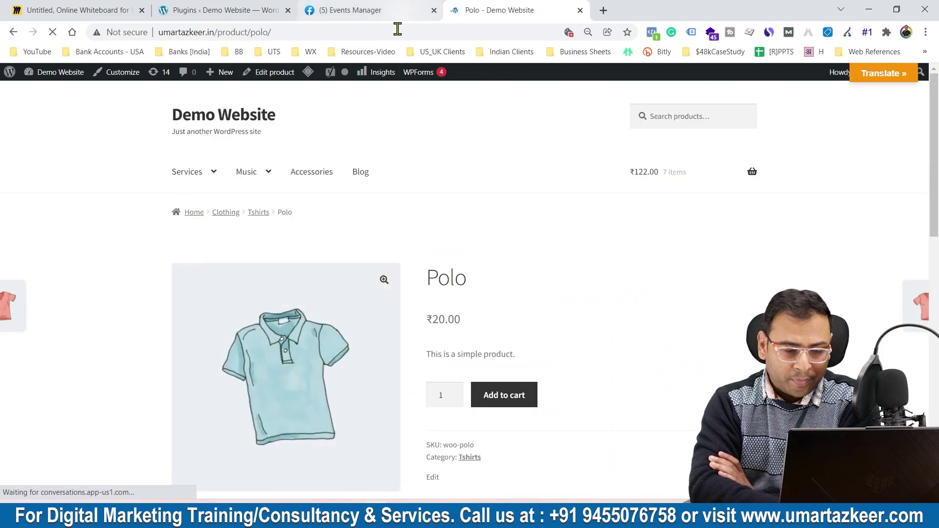
scroll(566, 176, "down", 2)
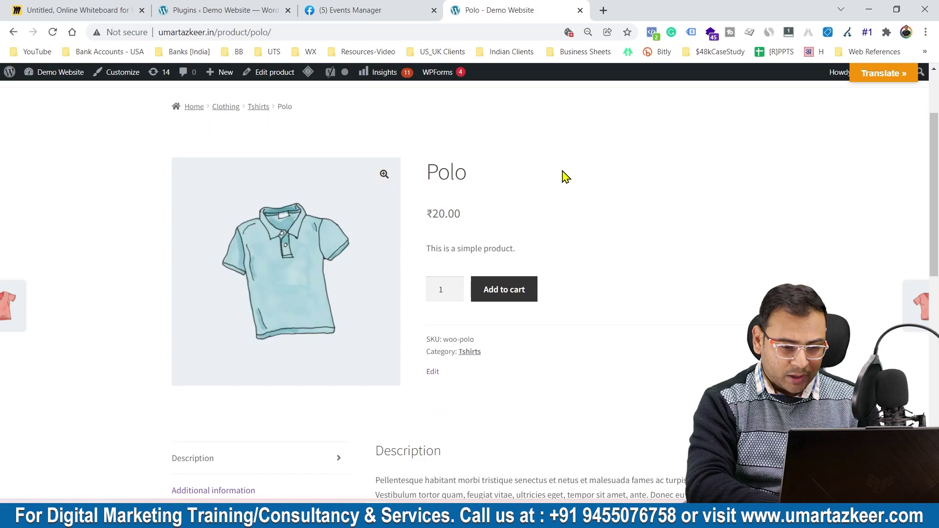
Switch to Notepad and extend the "View Content" line with "- Product Page View"
key("alt+Tab")
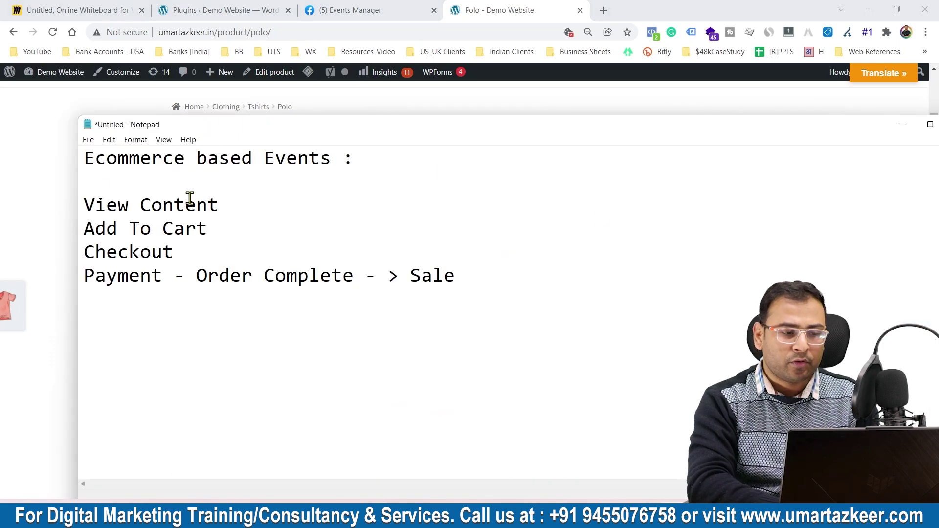
type("- Pro")
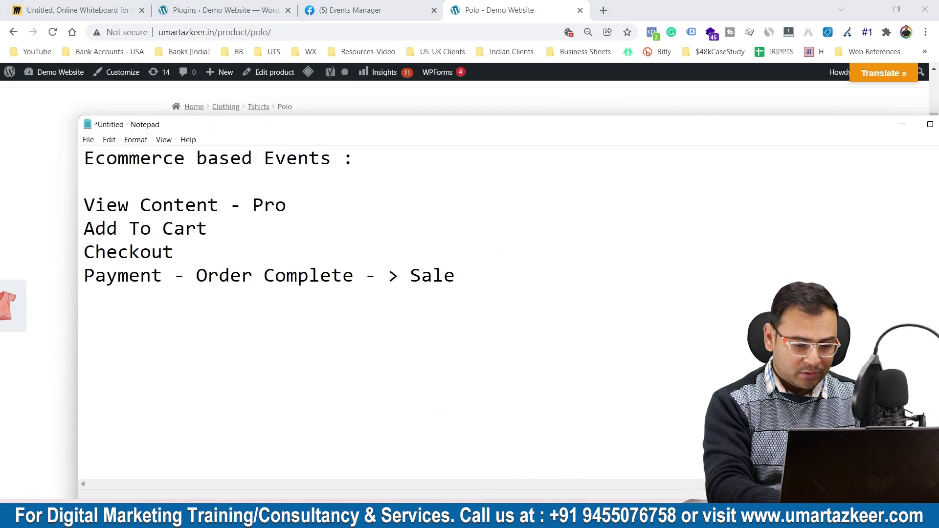
type("duct Page Viw")
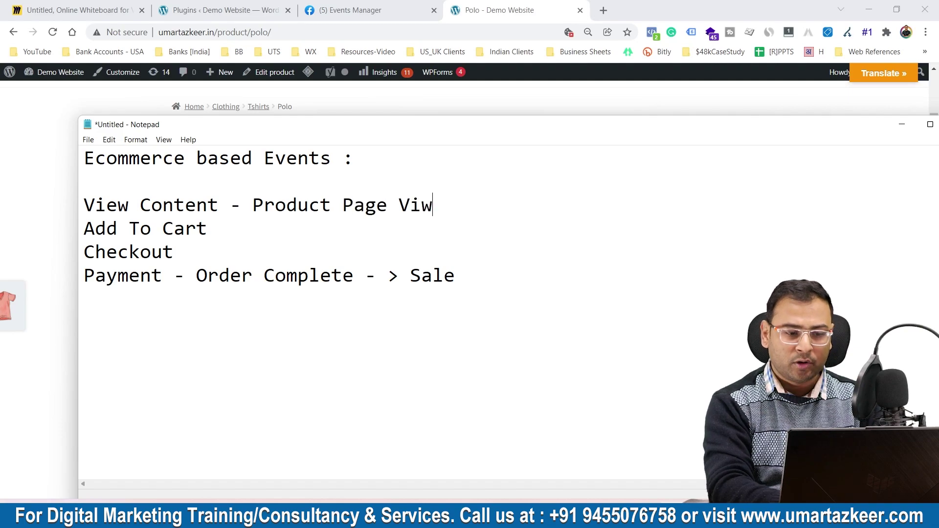
key("BackSpace")
type("eq")
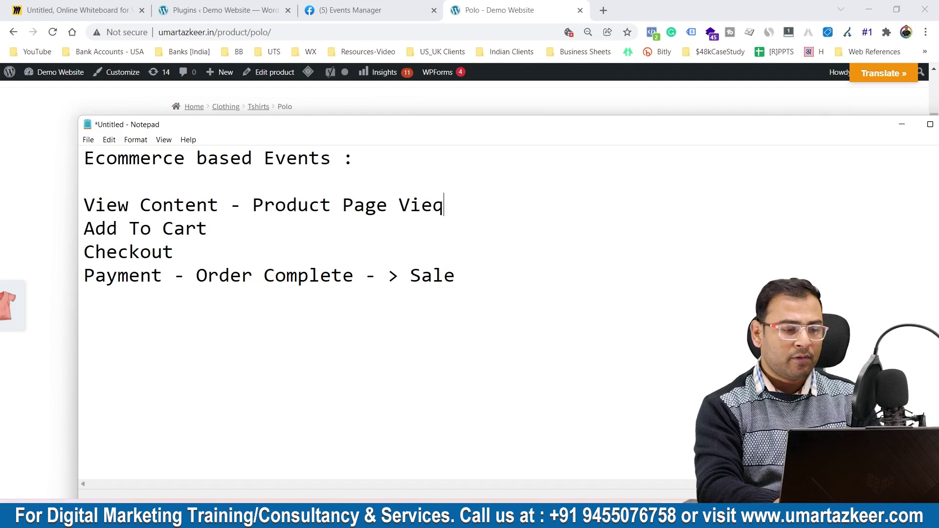
Switch back to the Polo page in Chrome, add one Polo to the cart and view the cart
key("alt+Tab")
left_click(503, 288)
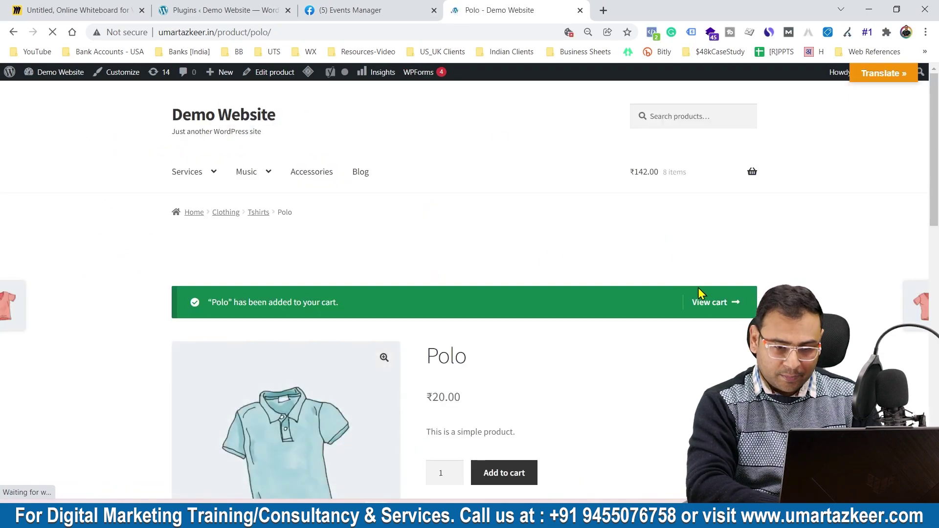
left_click(709, 304)
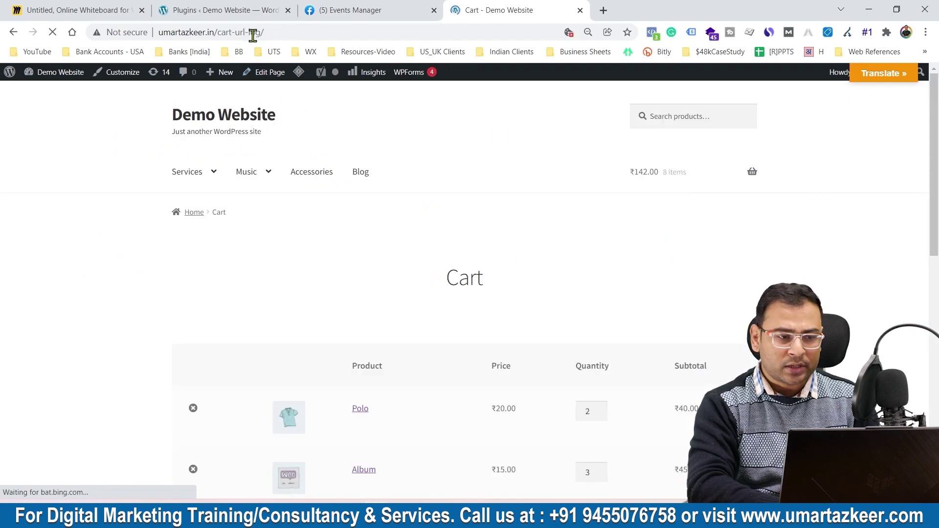
scroll(407, 140, "down", 2)
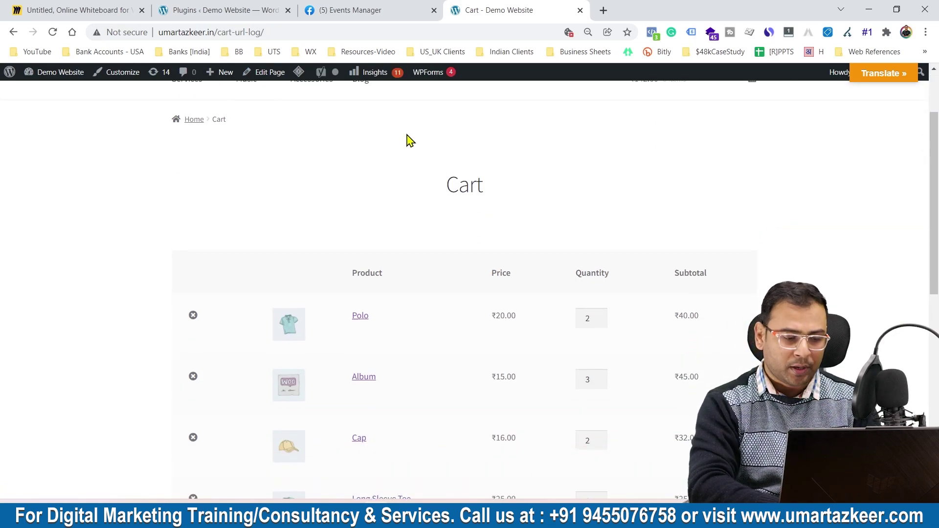
Consult the event list in Notepad, return to the cart page and proceed to checkout
key("alt+Tab")
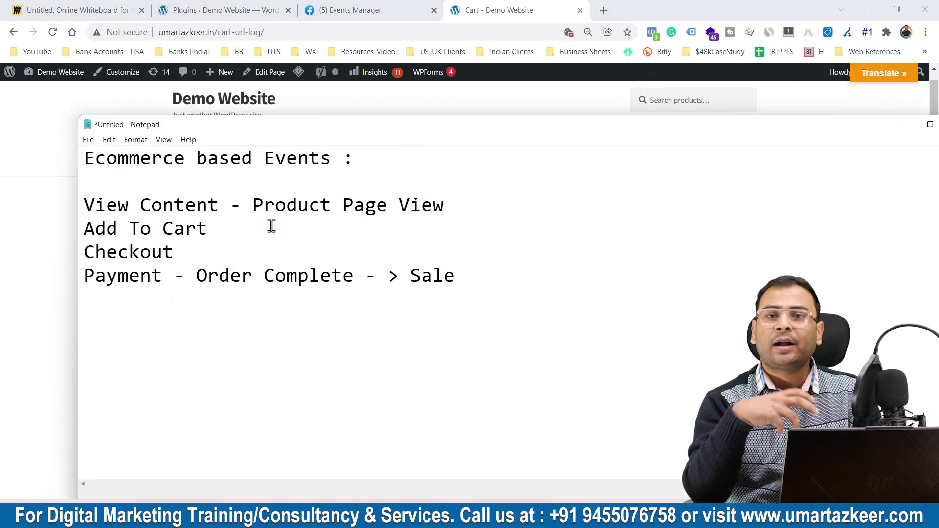
key("alt+Tab")
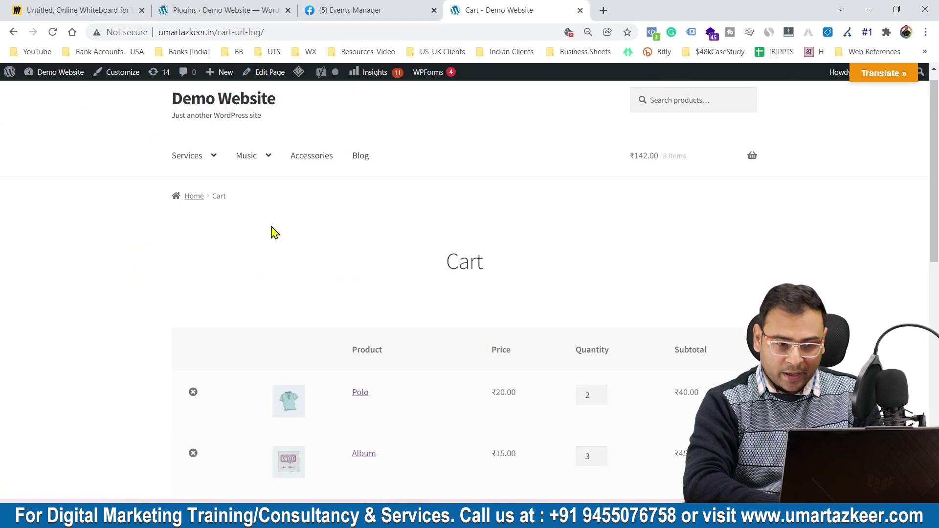
scroll(536, 359, "down", 10)
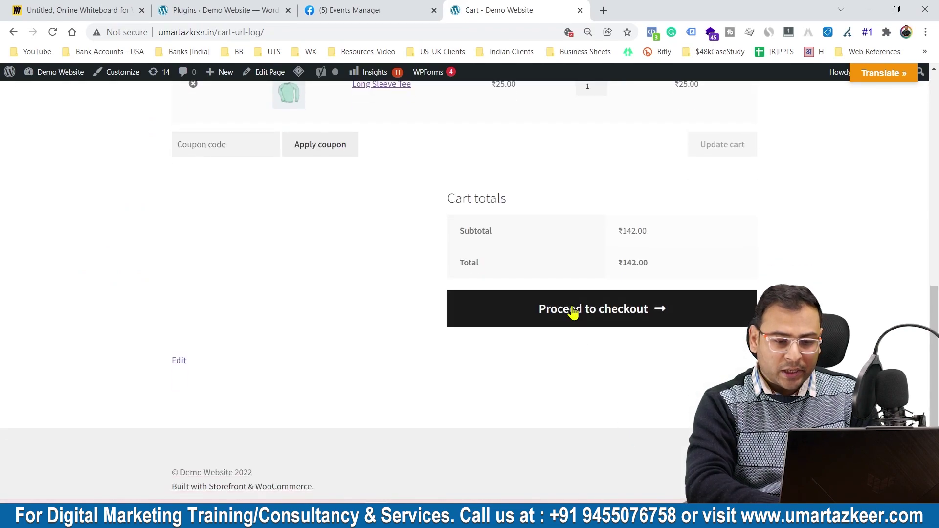
left_click(573, 312)
Inspect the checkout page's pixel events with Facebook Pixel Helper and view the Pixel Testing overview in Events Manager
key("alt+Tab")
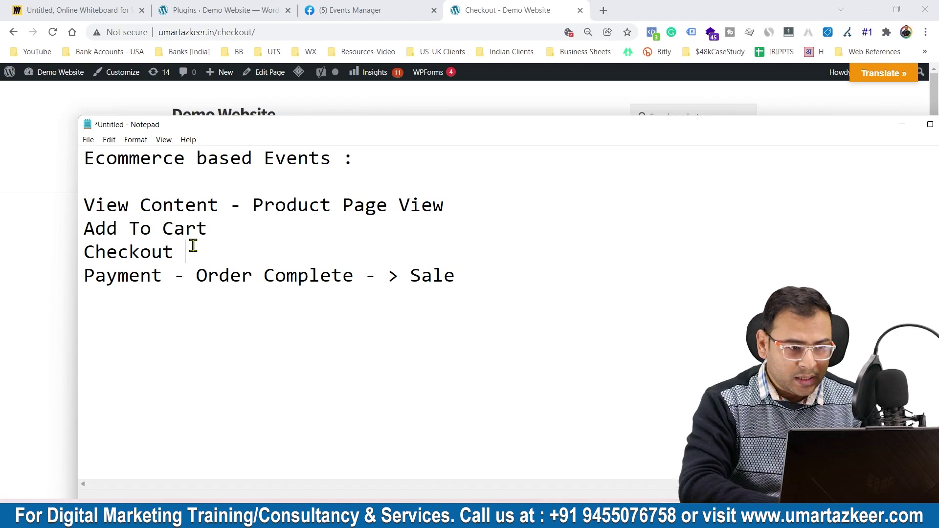
left_click(479, 9)
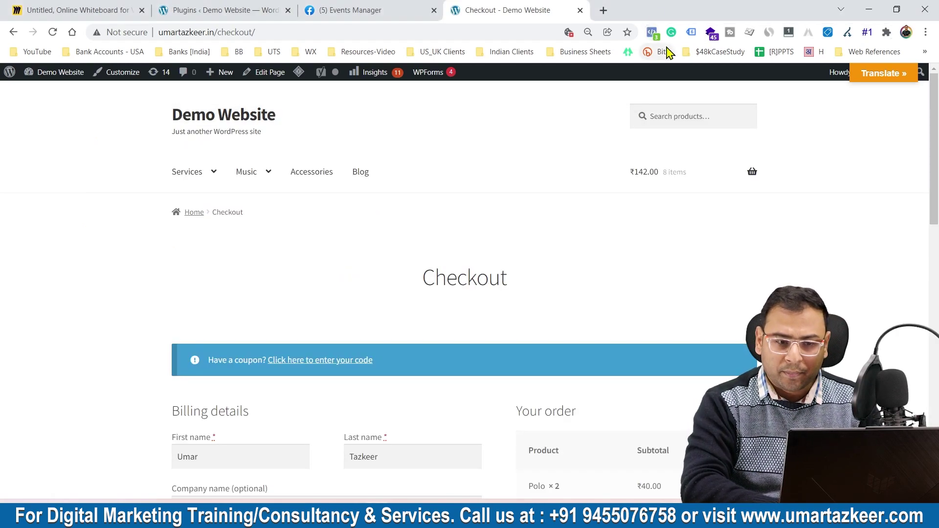
left_click(652, 32)
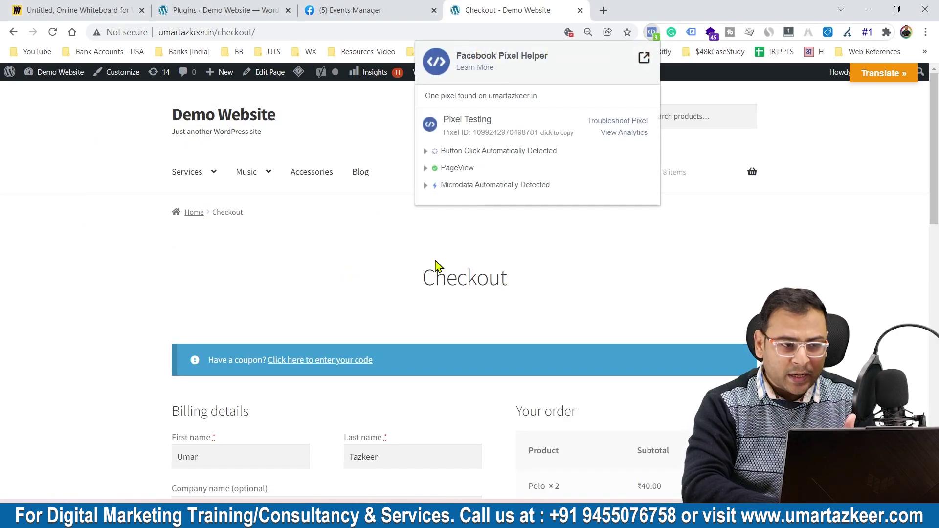
left_click(551, 235)
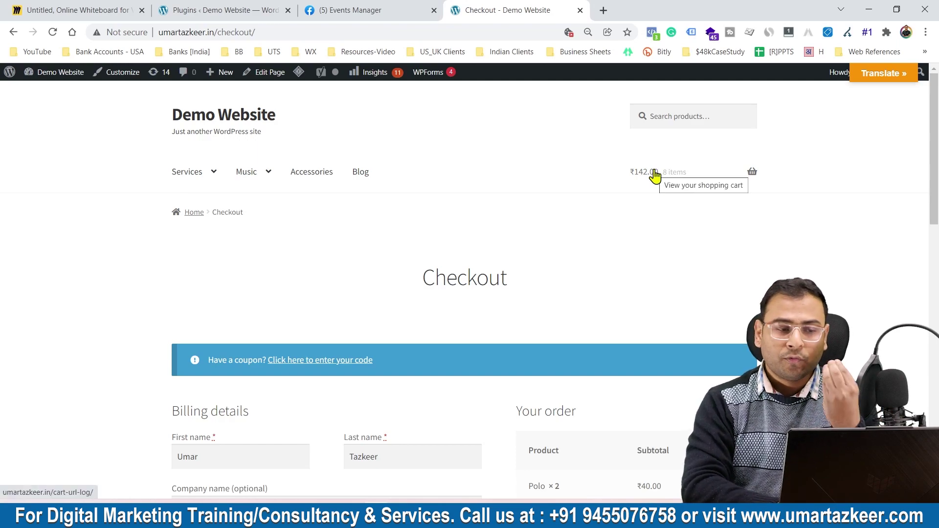
left_click(396, 9)
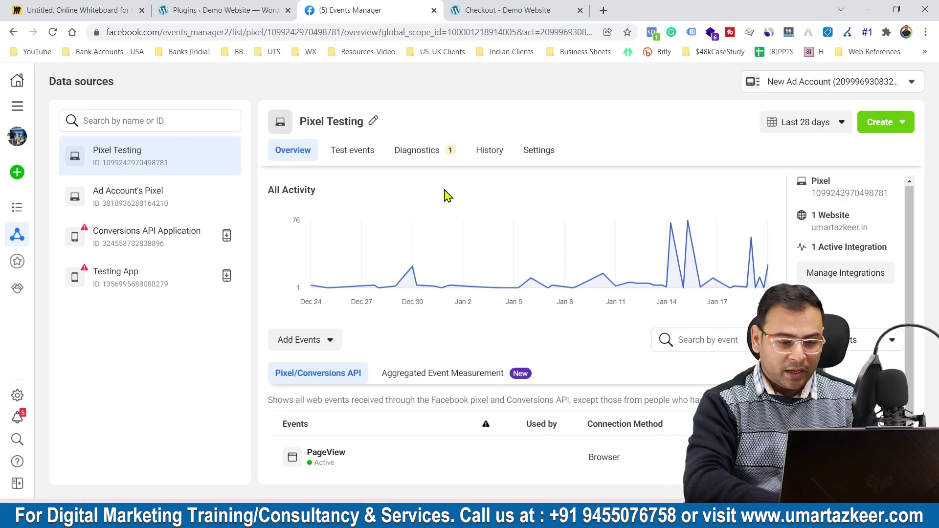
Switch to the Miro board and add two empty branches to the ecommerce events node, one above and one below it
left_click(65, 9)
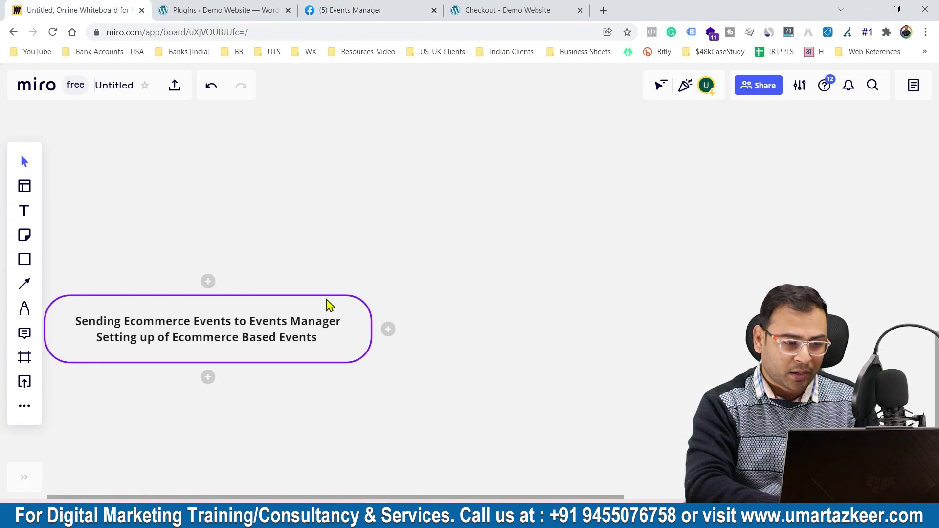
scroll(306, 266, "down", 3)
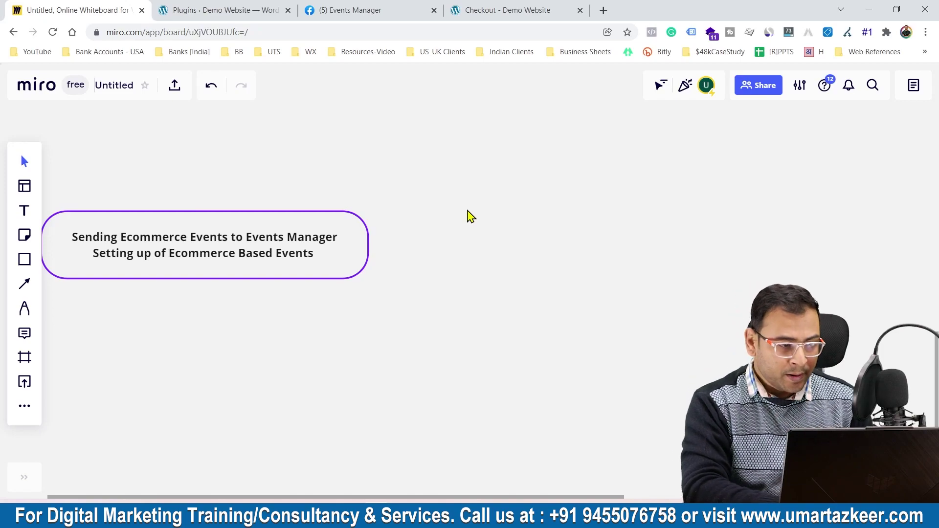
left_click_drag(305, 255, 293, 256)
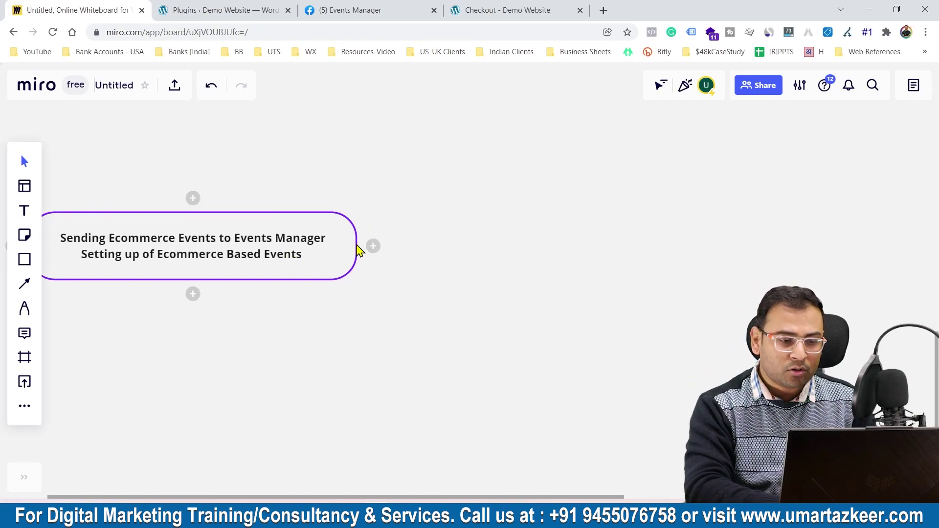
left_click(373, 246)
left_click_drag(484, 269, 469, 169)
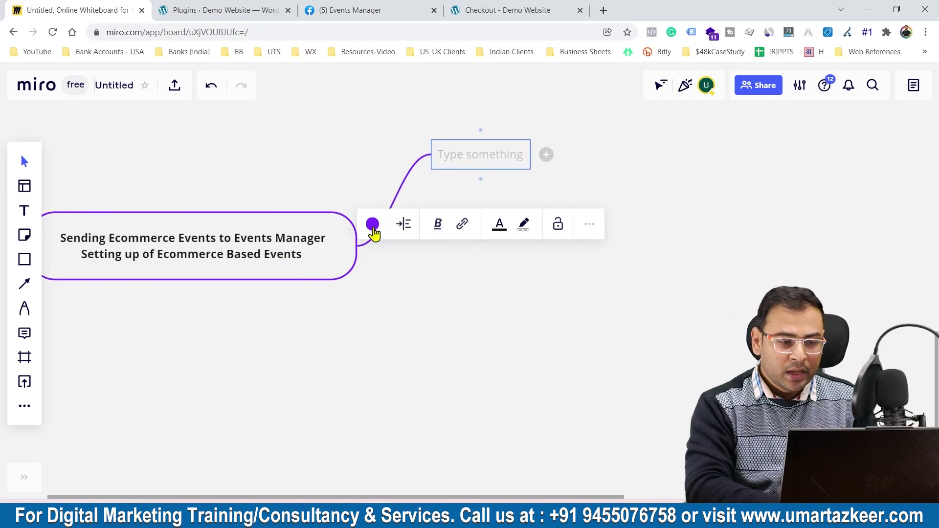
left_click(355, 248)
left_click(372, 245)
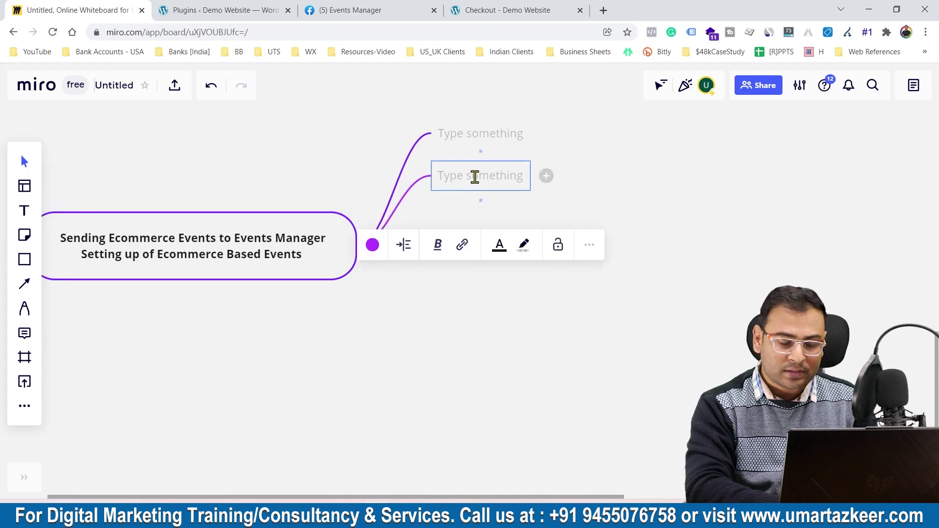
left_click_drag(477, 191, 478, 345)
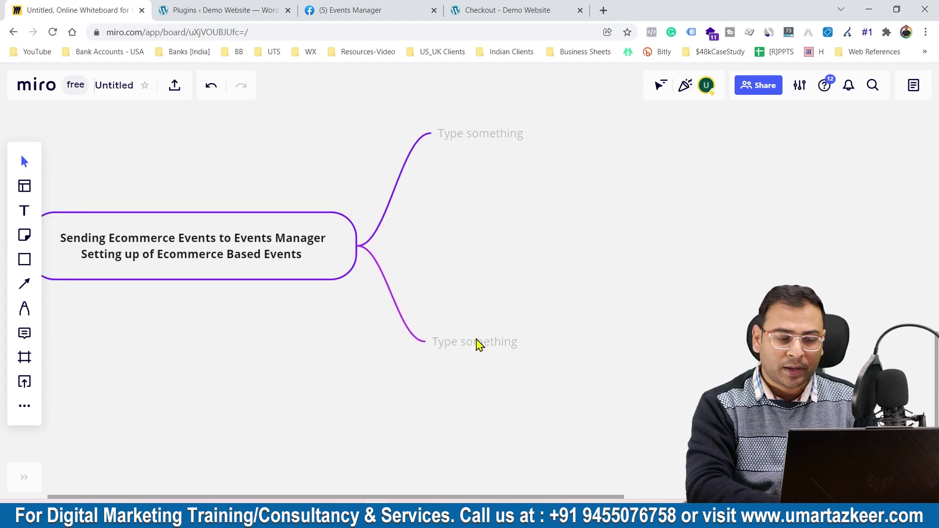
left_click_drag(331, 236, 311, 272)
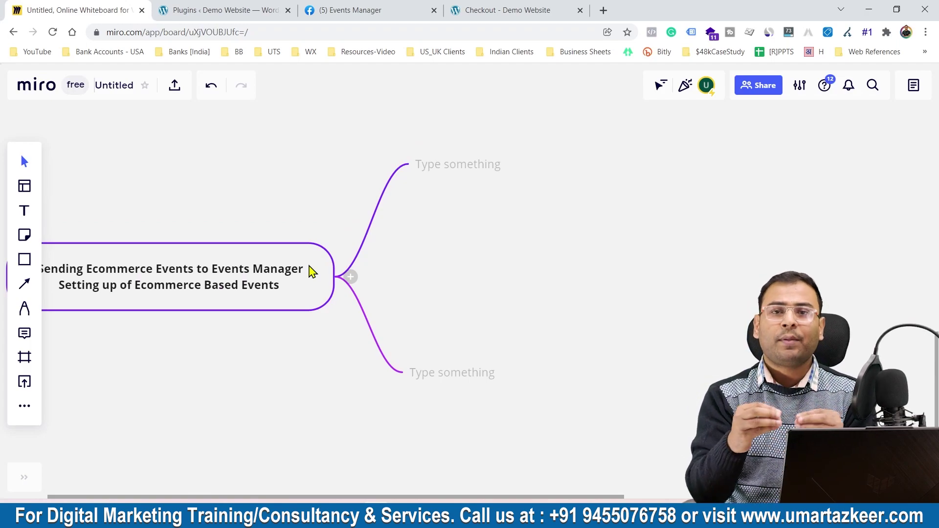
Label the mind map's upper branch "WP -> Plugins"
left_click(476, 159)
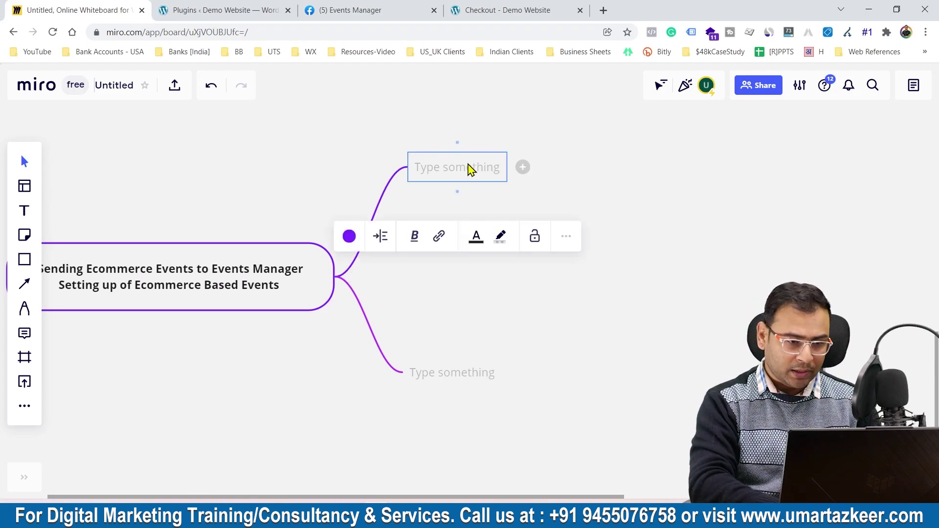
left_click(467, 164)
type("W")
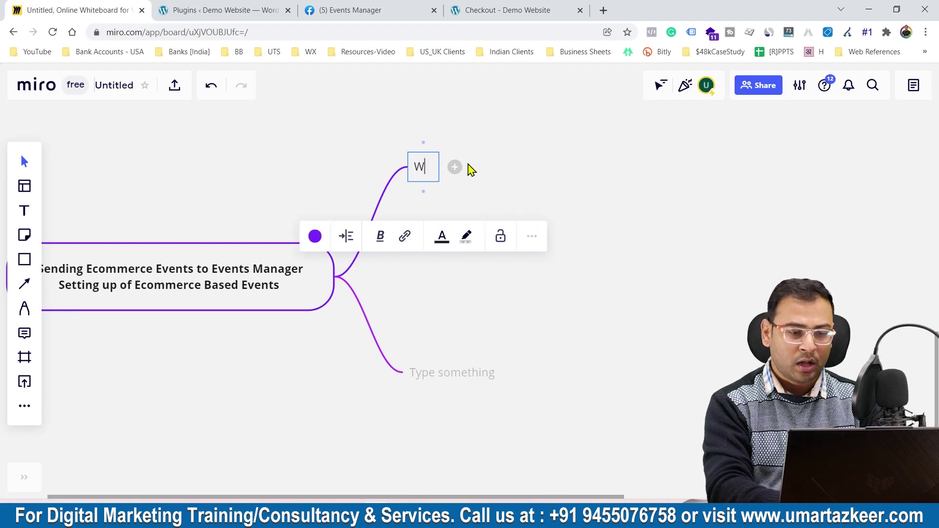
type("P -")
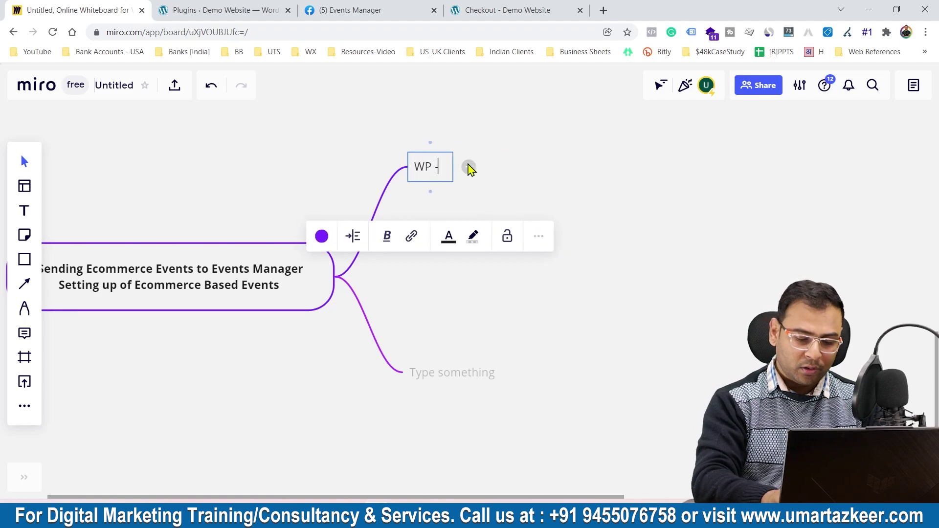
type("> Plugins")
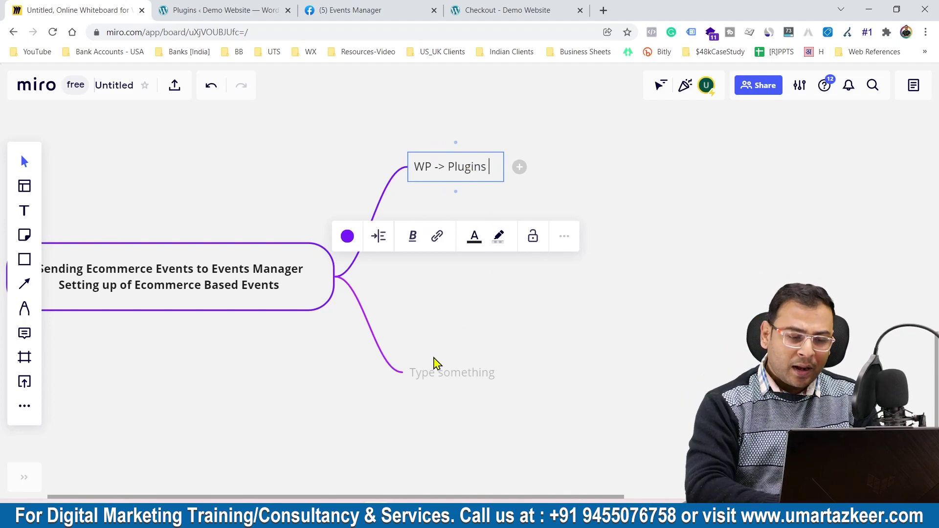
Label the mind map's lower branch "Technology -> GTM" and go back to the store's checkout page
left_click(424, 375)
type("Techno")
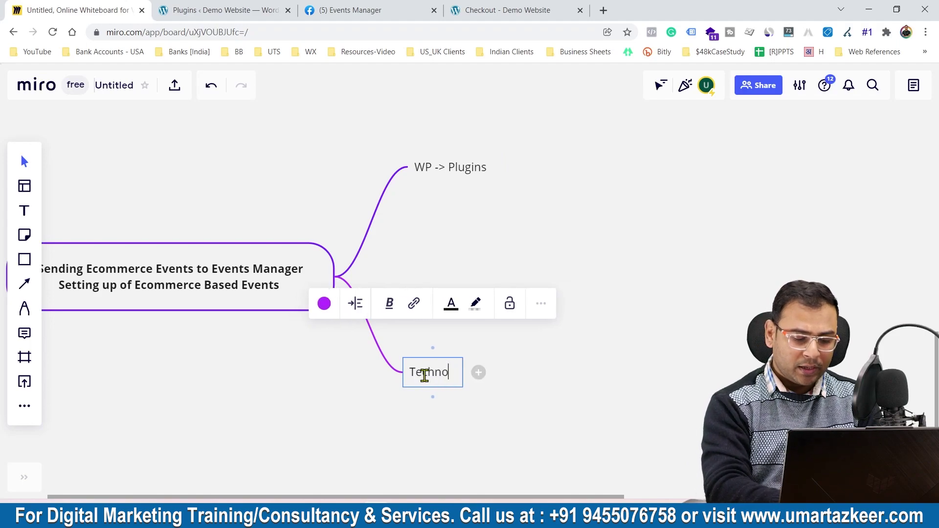
type("logy ->")
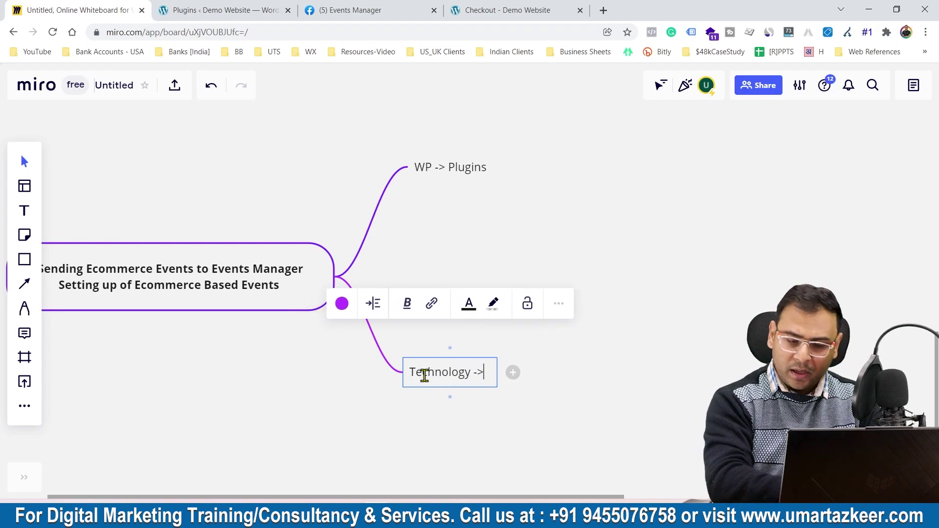
scroll(215, 291, "down", 5)
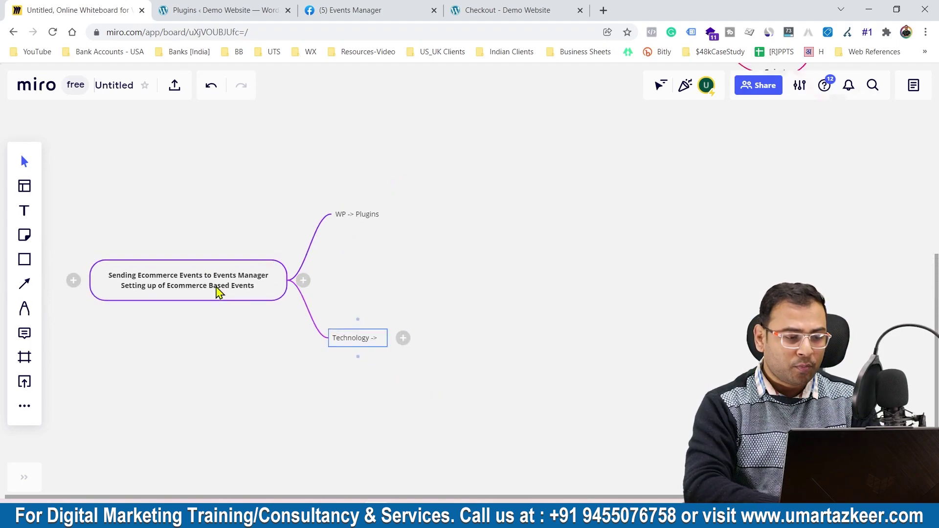
key("Escape")
scroll(151, 255, "up", 5)
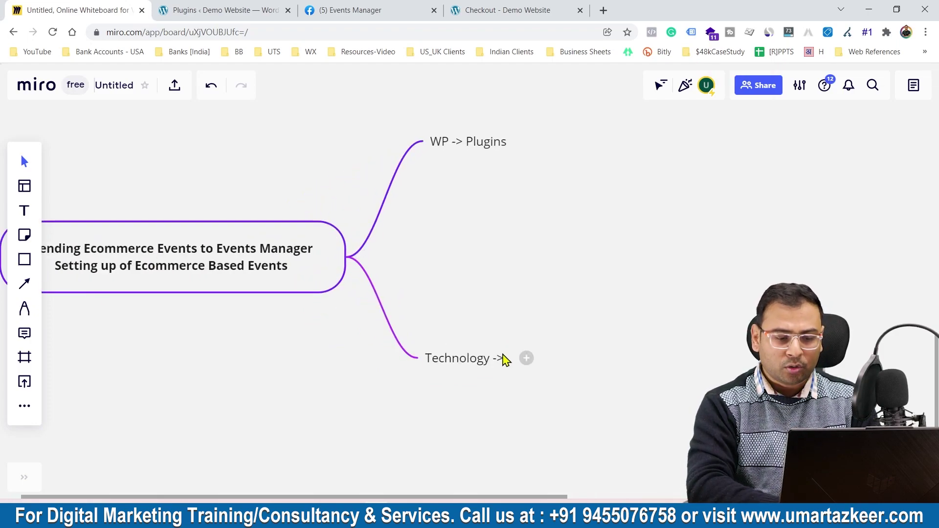
left_click(503, 359)
left_click(510, 362)
type("GTM")
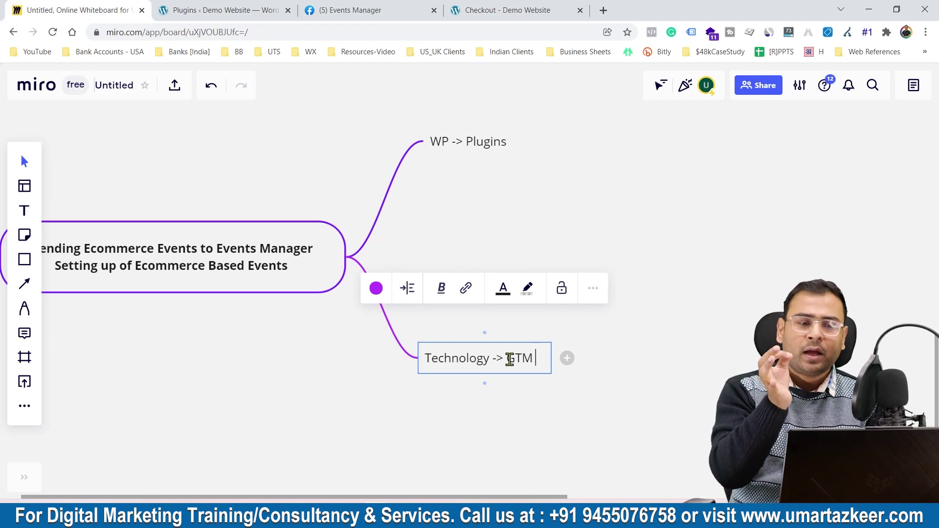
left_click(553, 9)
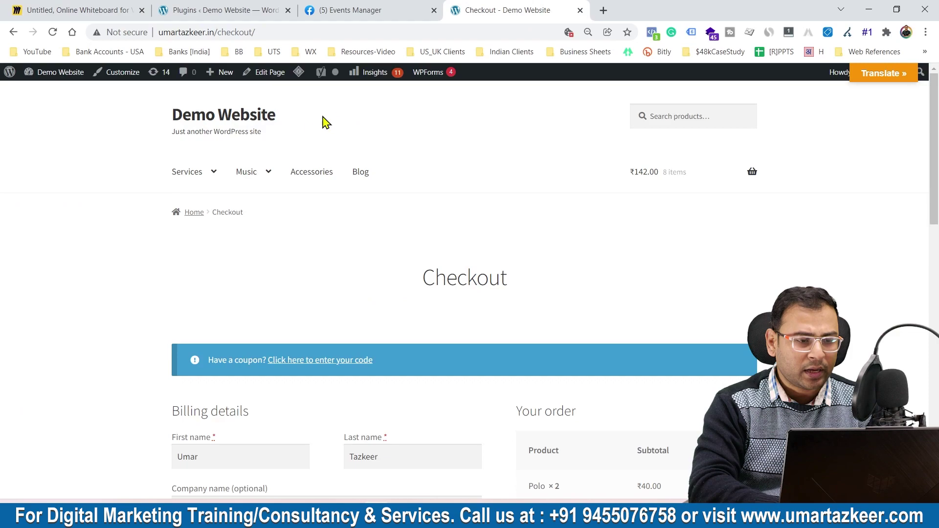
Open the store's homepage, and install and activate the PixelYourSite plugin in the WordPress admin
left_click(233, 120)
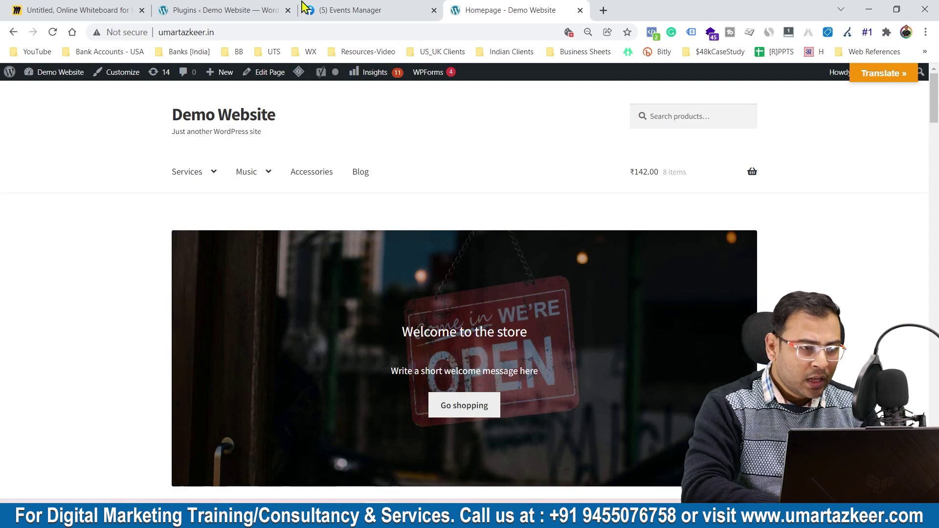
left_click(249, 10)
scroll(309, 180, "up", 5)
scroll(309, 181, "up", 10)
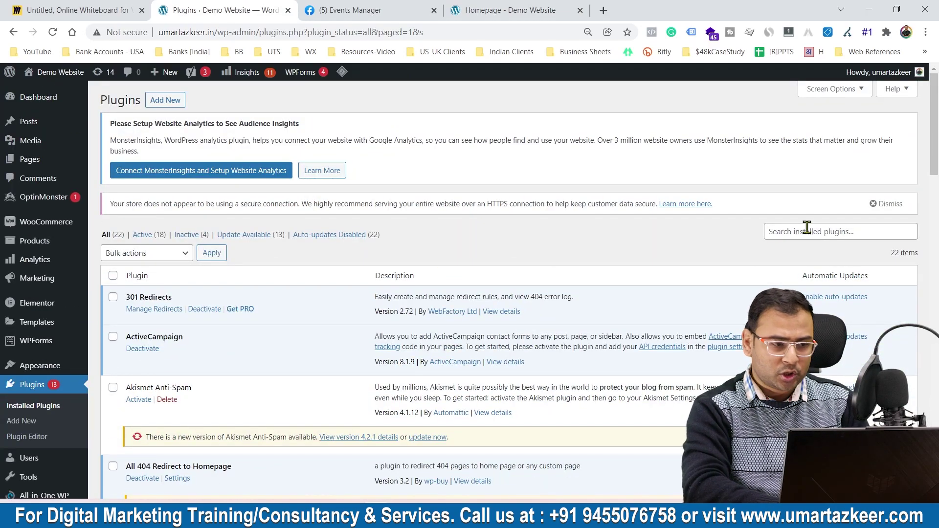
left_click(22, 421)
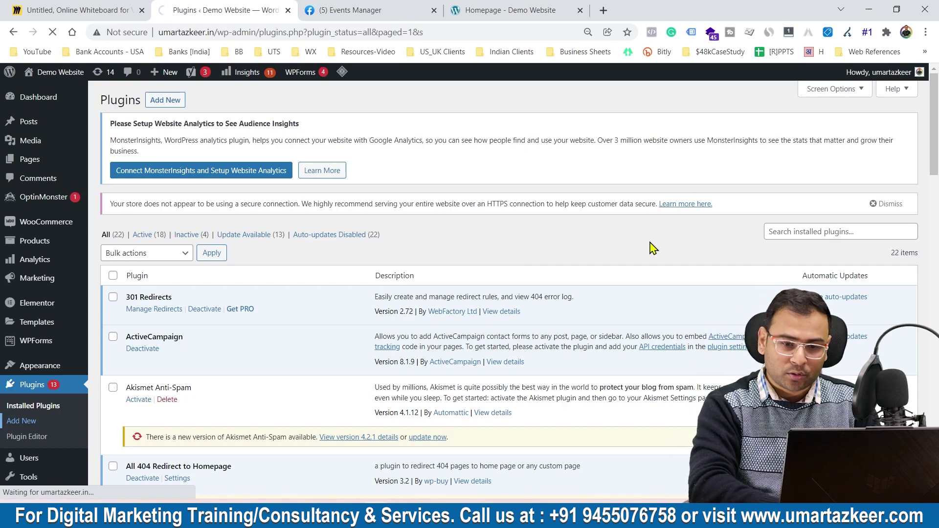
left_click(789, 232)
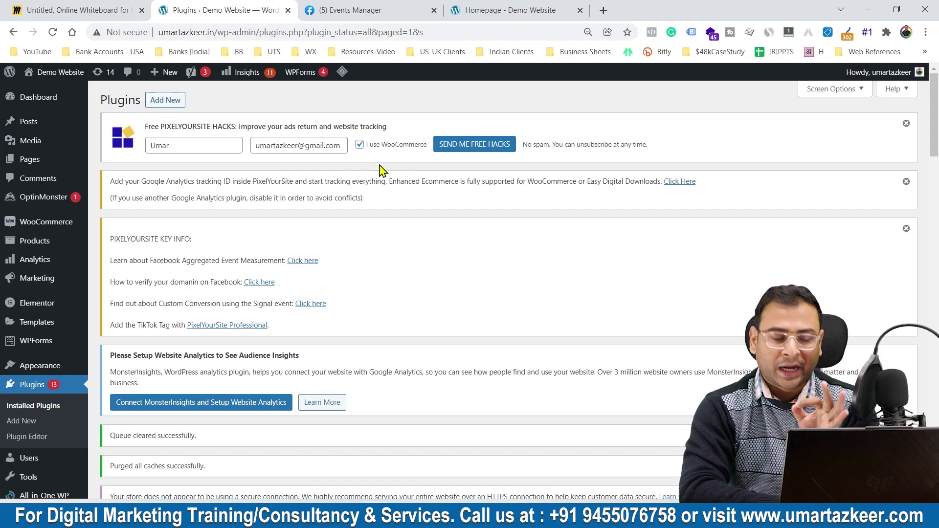
Open the PixelYourSite dashboard and expand the Facebook Pixel settings down to the Facebook Pixel ID
scroll(82, 327, "down", 5)
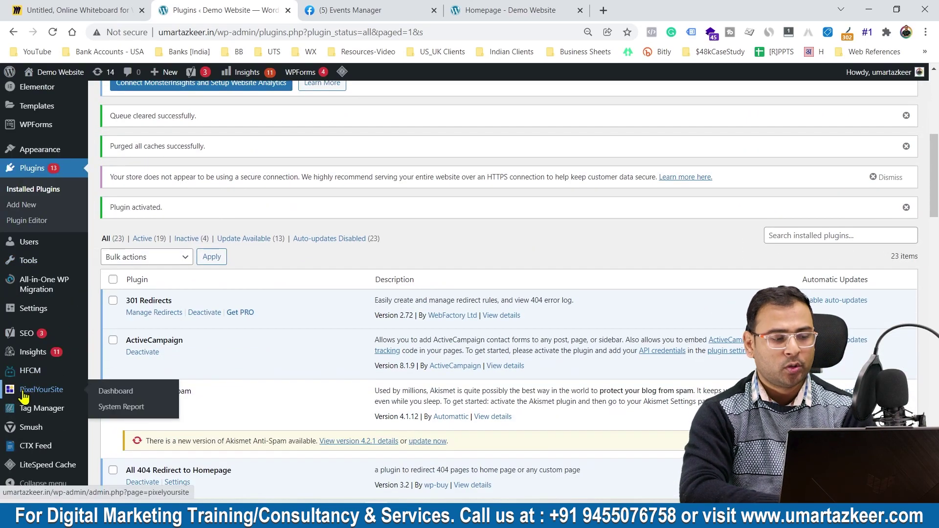
left_click(23, 395)
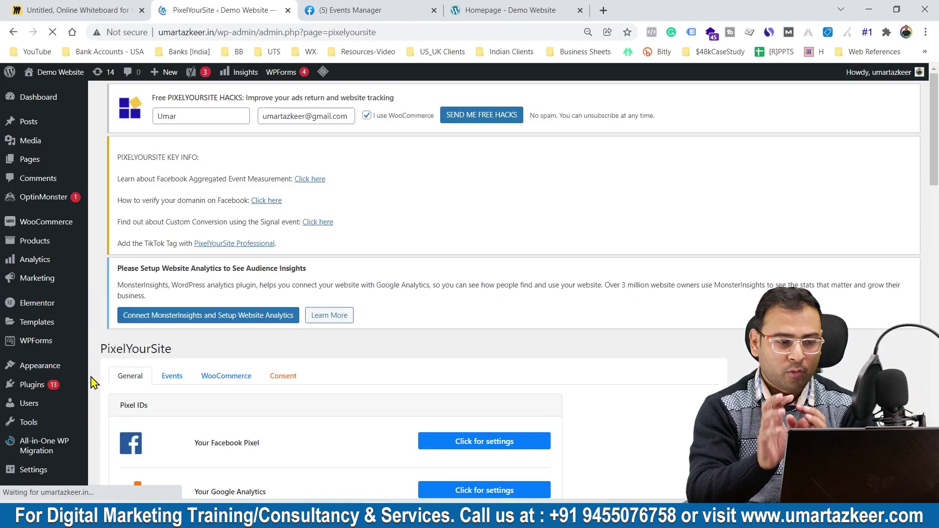
scroll(419, 275, "down", 2)
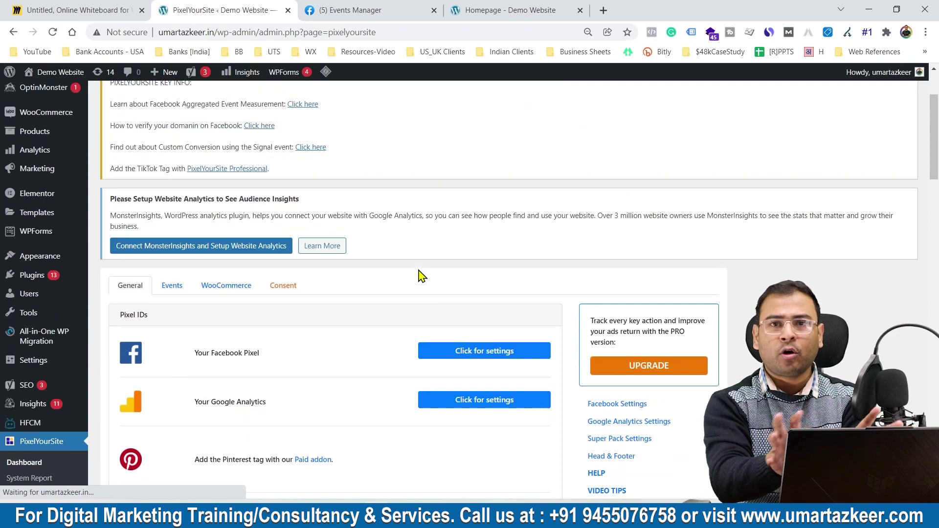
scroll(419, 276, "down", 3)
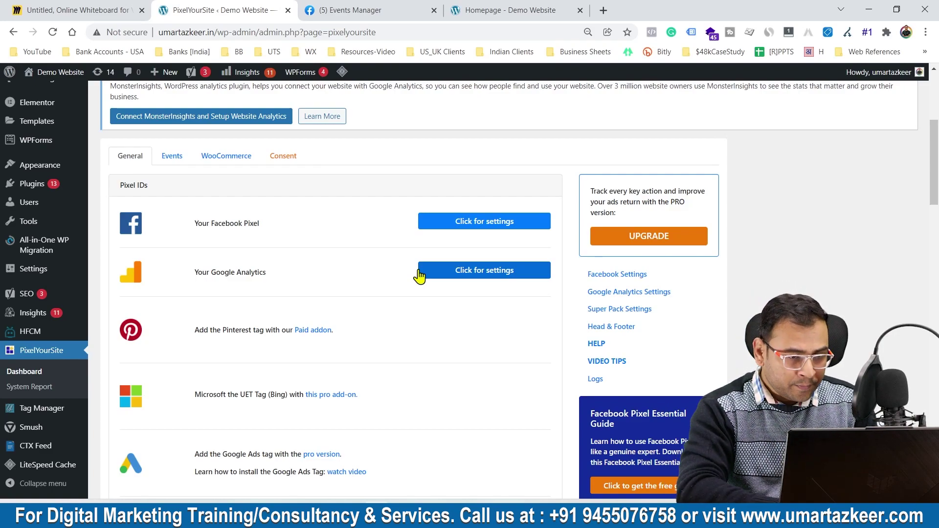
scroll(419, 274, "up", 1)
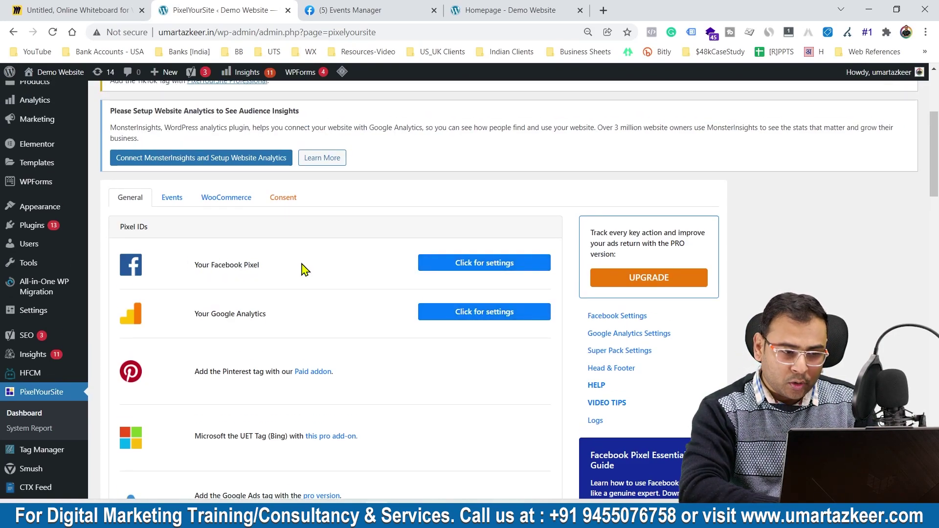
left_click(447, 262)
scroll(315, 333, "down", 2)
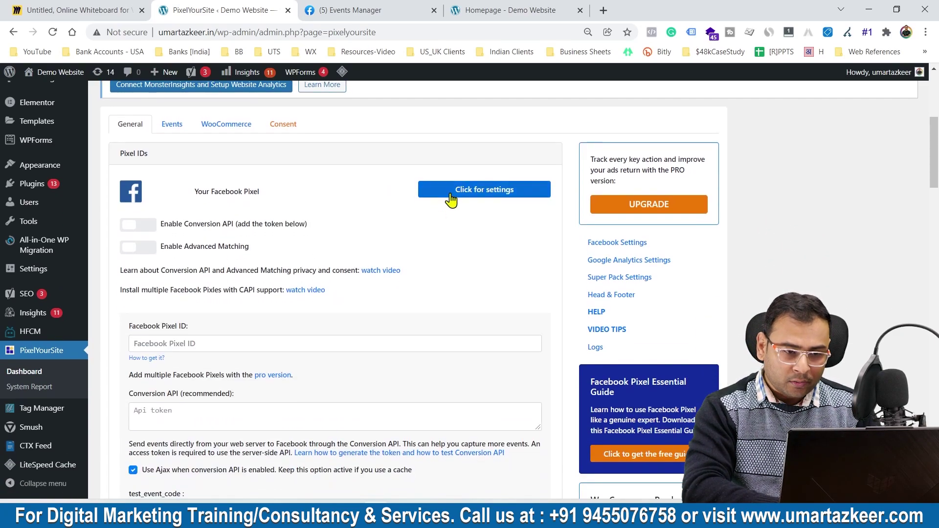
scroll(475, 273, "down", 3)
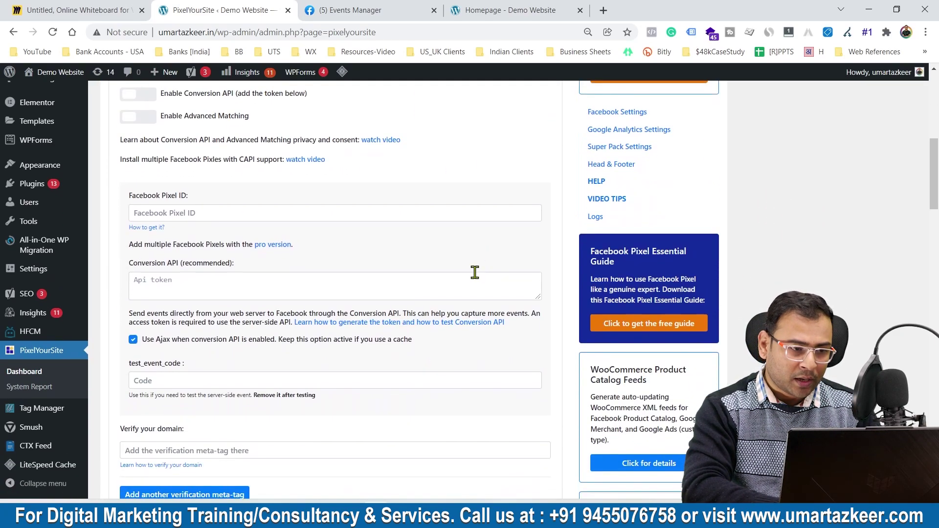
Copy the Pixel Testing pixel's ID from Events Manager and compare it with Facebook Pixel Helper on the store's homepage
left_click(144, 213)
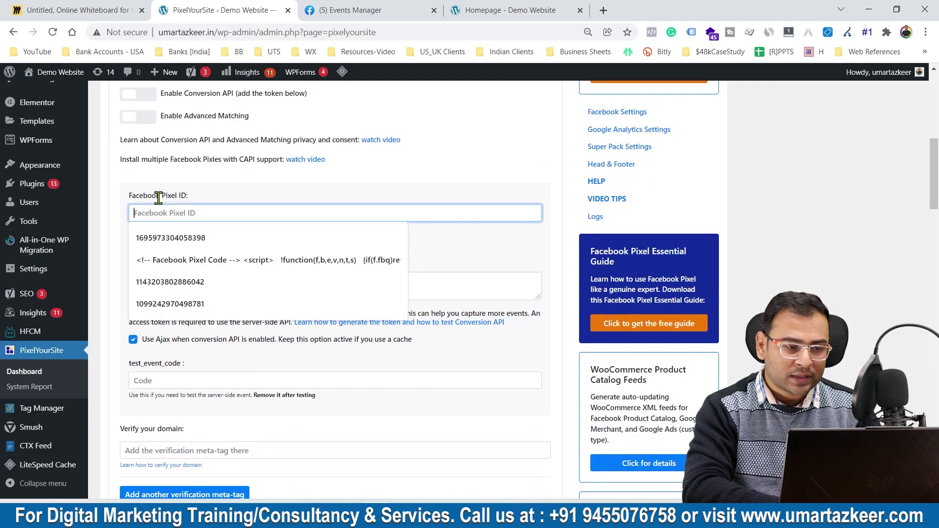
left_click(489, 7)
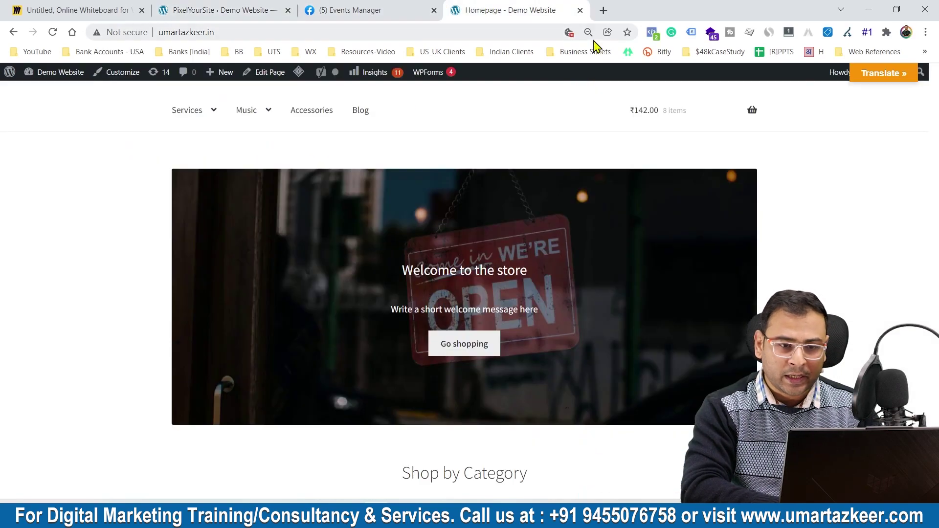
left_click(649, 32)
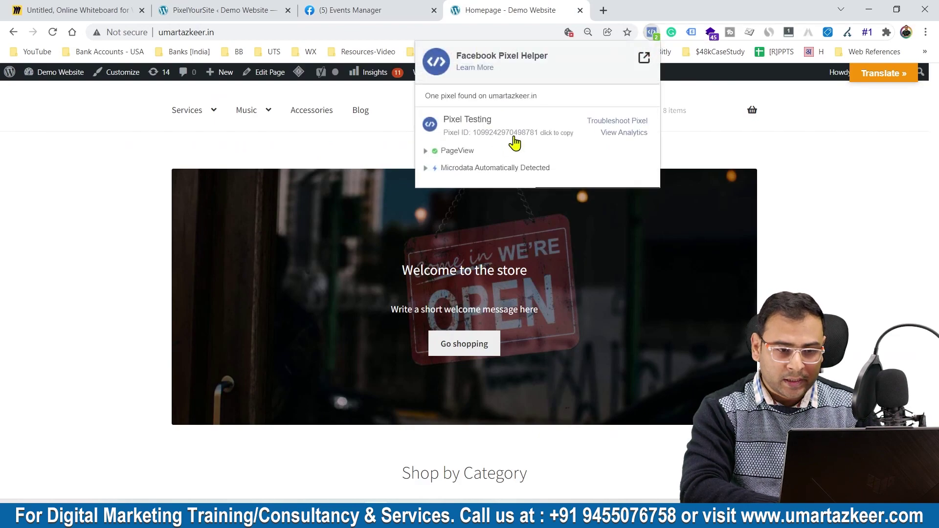
left_click(352, 9)
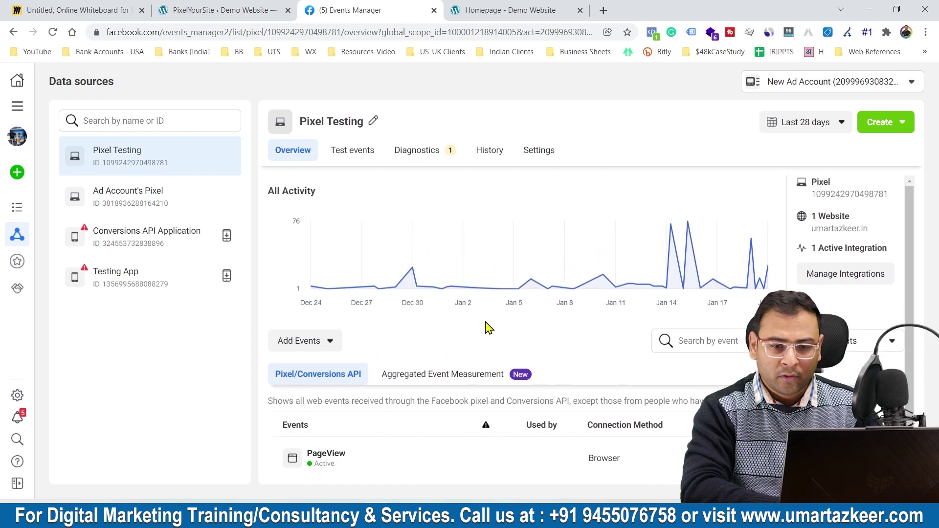
left_click(828, 201)
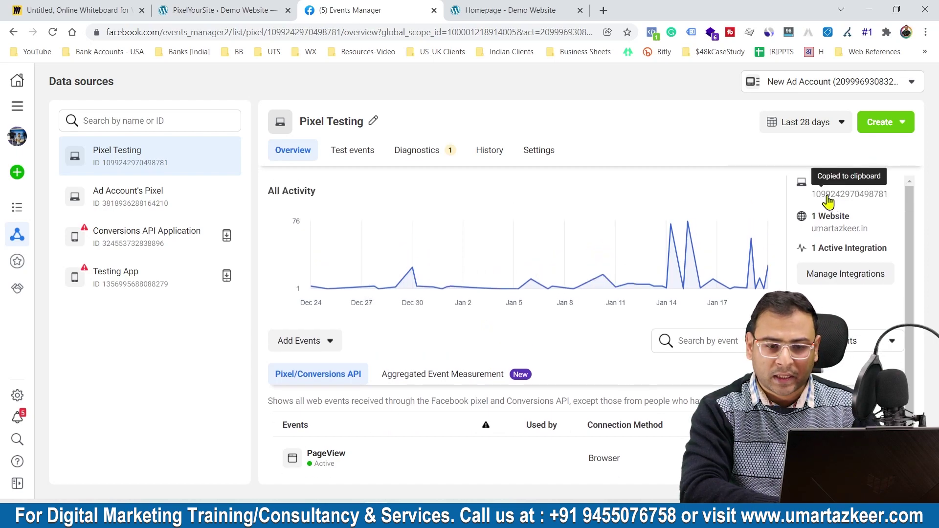
left_click(509, 10)
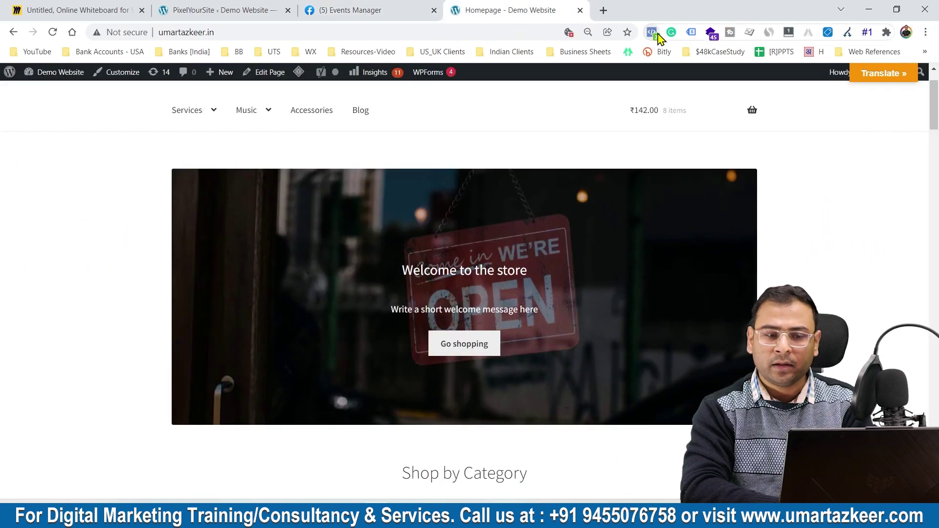
left_click(652, 32)
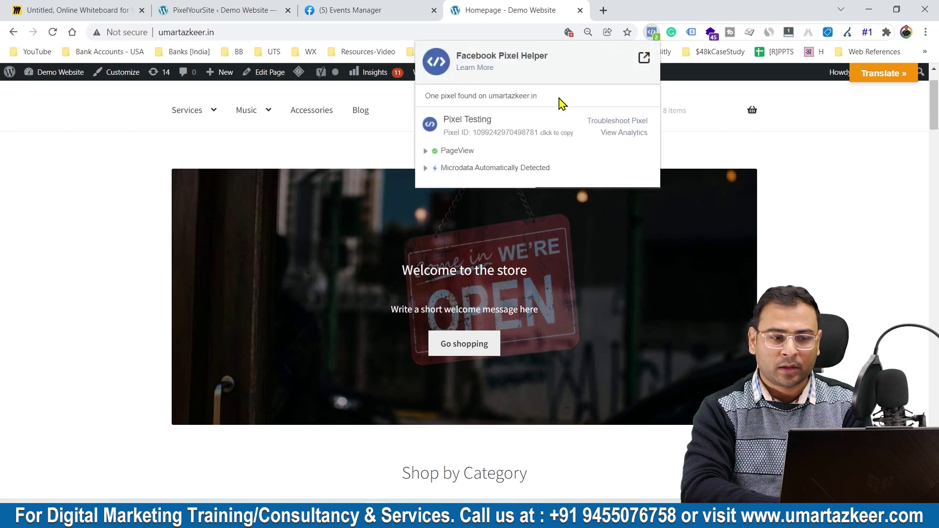
Enter the copied pixel ID as PixelYourSite's Facebook Pixel ID and save the settings
left_click(276, 10)
left_click(194, 209)
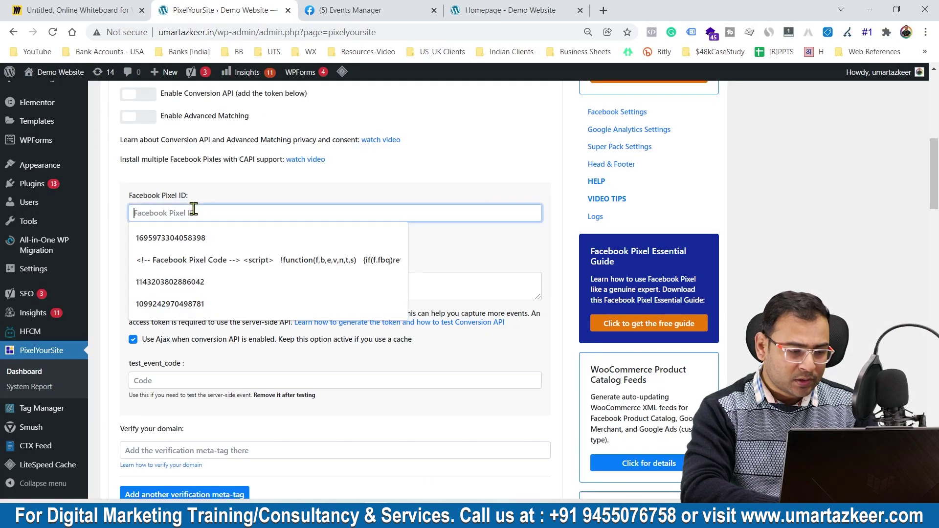
key("ctrl+v")
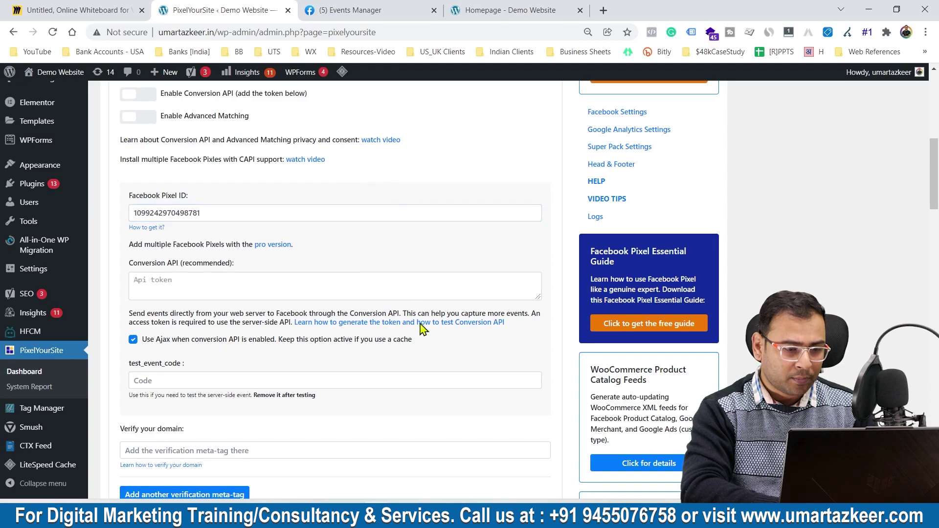
scroll(432, 363, "down", 20)
scroll(432, 365, "down", 15)
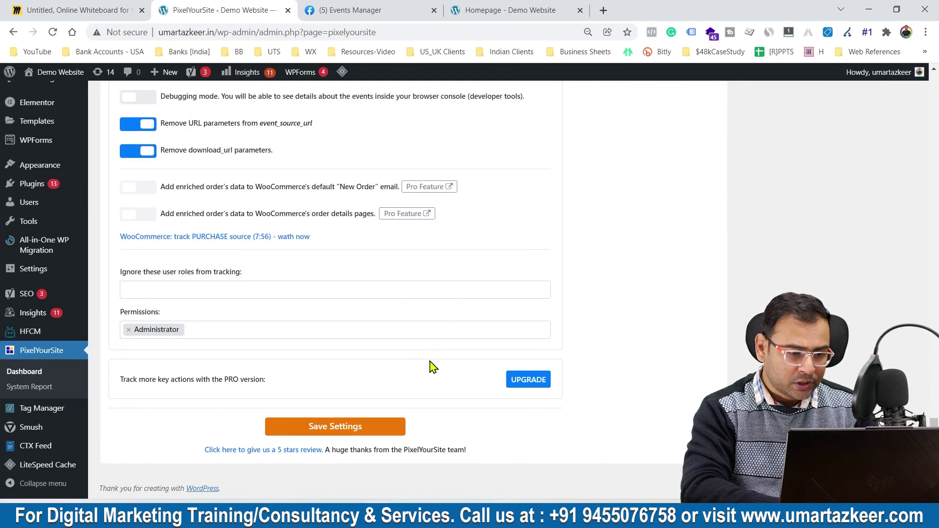
left_click(348, 426)
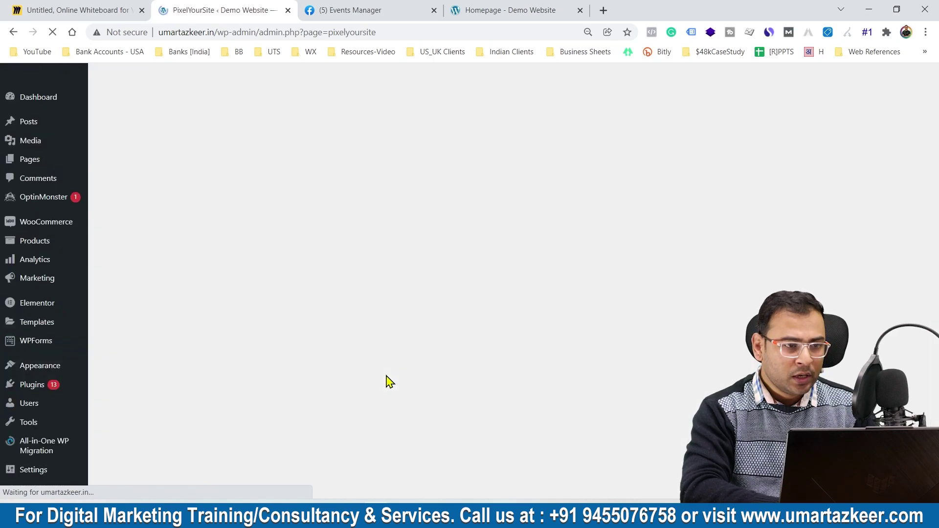
Open PixelYourSite's WooCommerce settings and look through them down to the recommended events
scroll(389, 382, "down", 5)
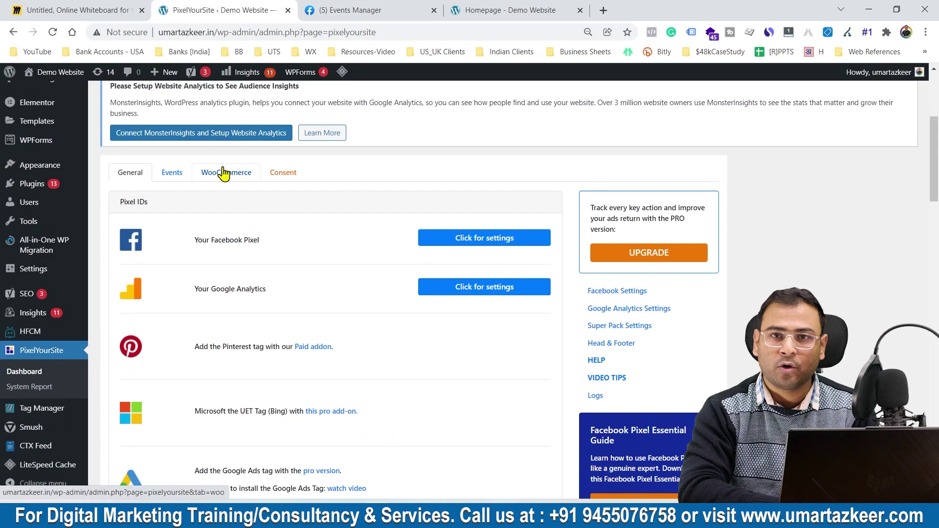
left_click(224, 173)
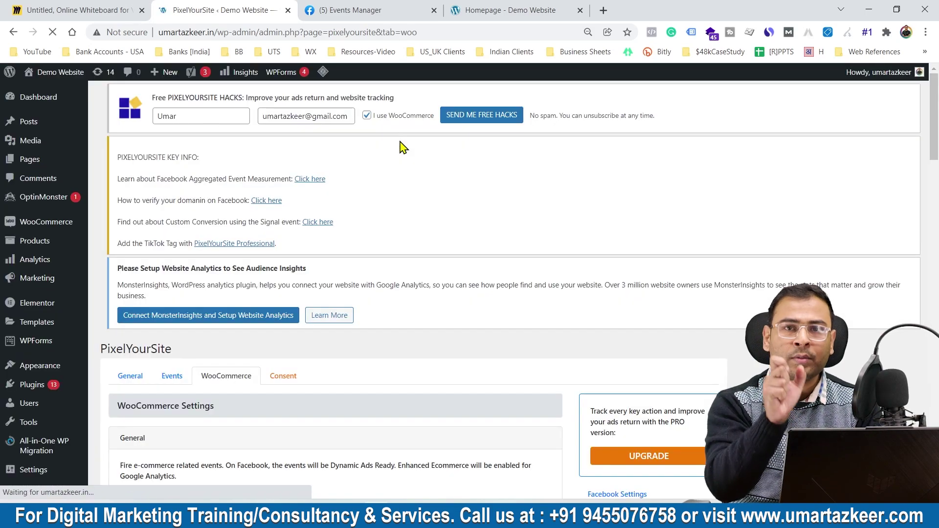
scroll(454, 245, "down", 5)
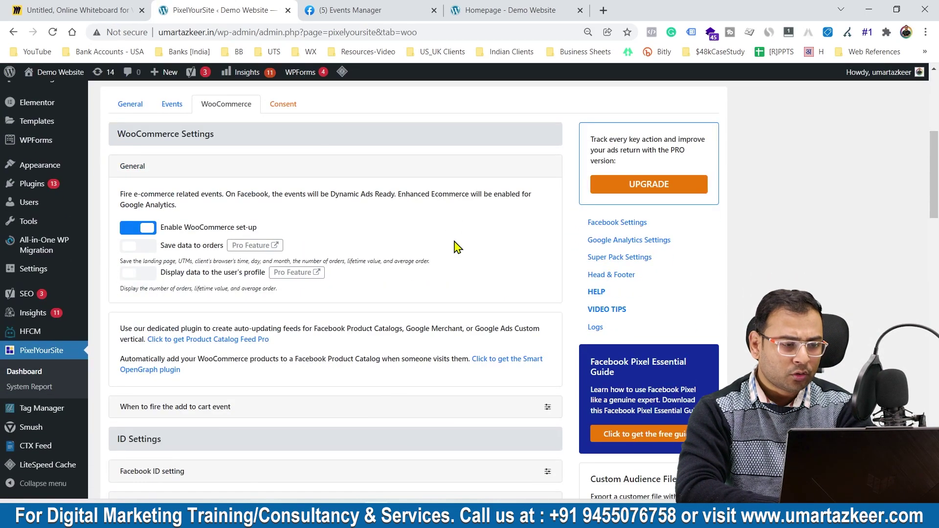
scroll(457, 247, "down", 8)
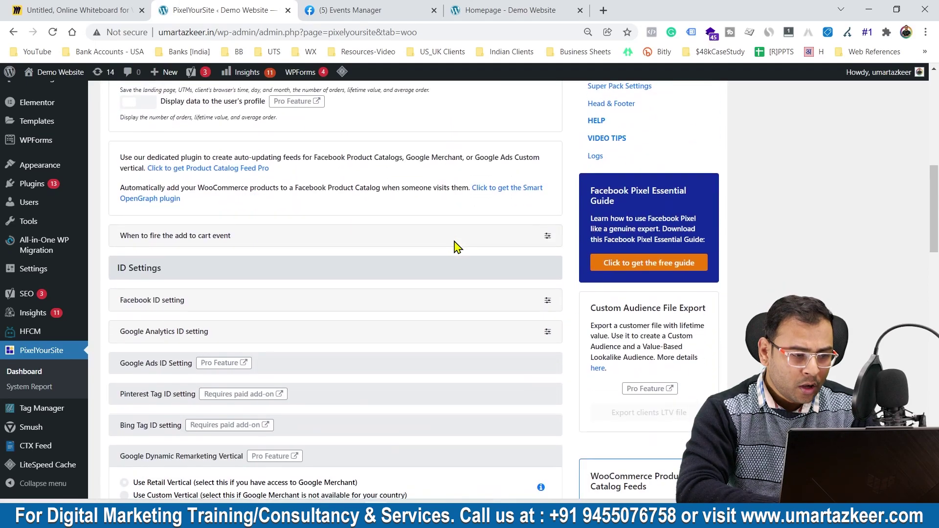
scroll(457, 247, "up", 1)
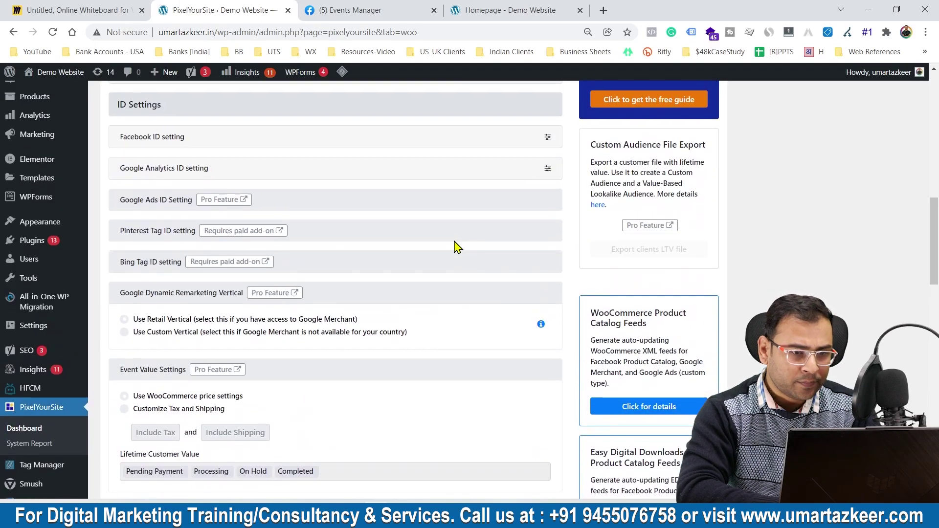
scroll(457, 247, "down", 5)
scroll(457, 247, "down", 2)
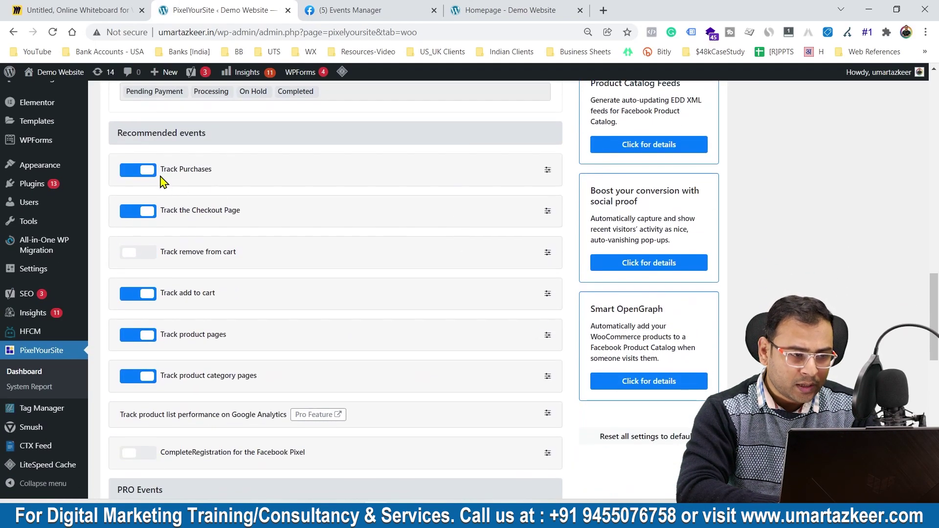
Review the recommended events, including purchase, checkout, add to cart and product page tracking, and save the WooCommerce settings
scroll(306, 239, "down", 1)
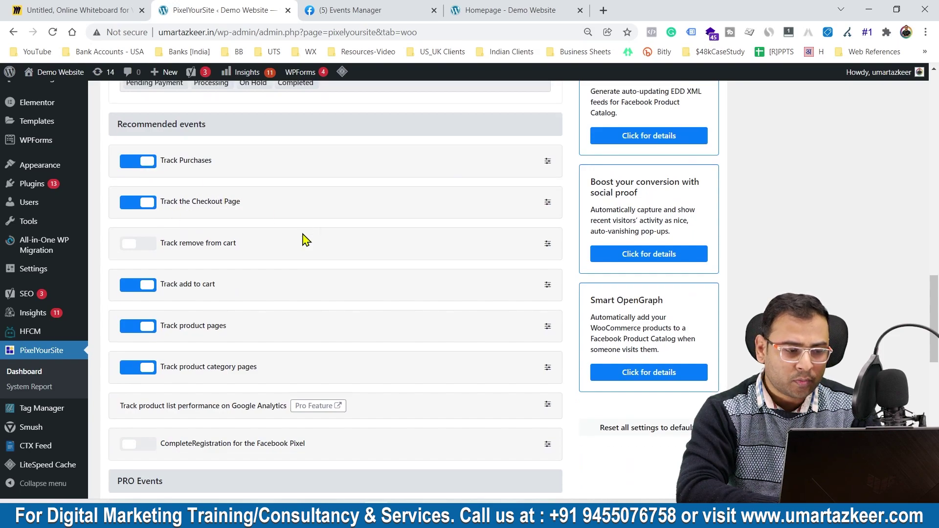
scroll(240, 231, "down", 1)
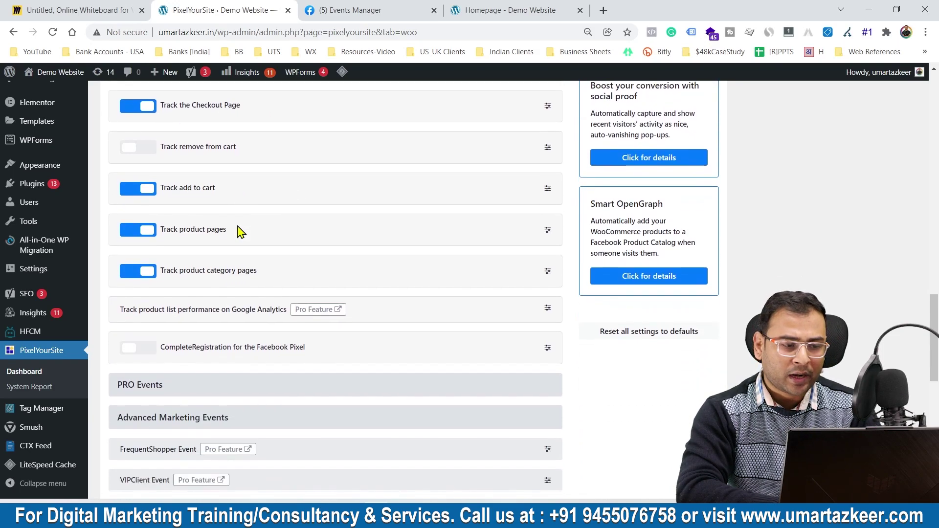
scroll(260, 241, "down", 1)
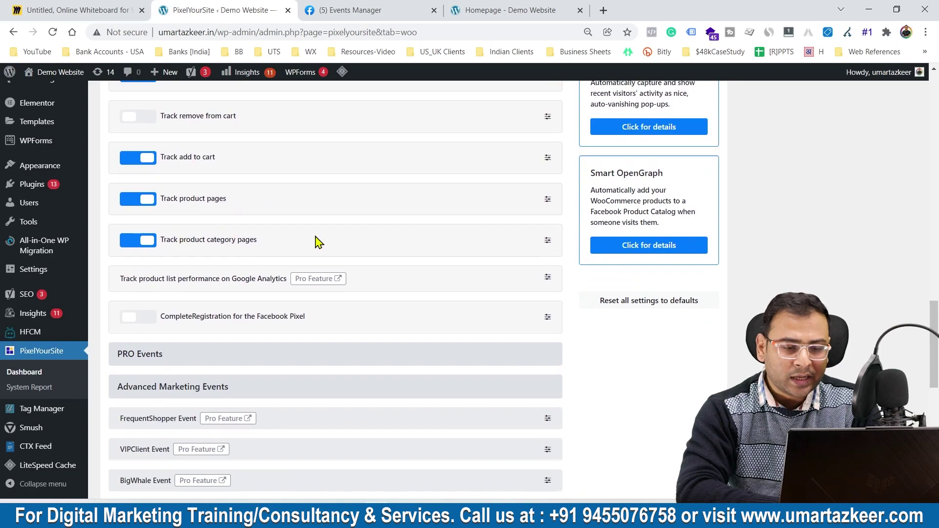
scroll(316, 242, "down", 2)
scroll(284, 252, "up", 1)
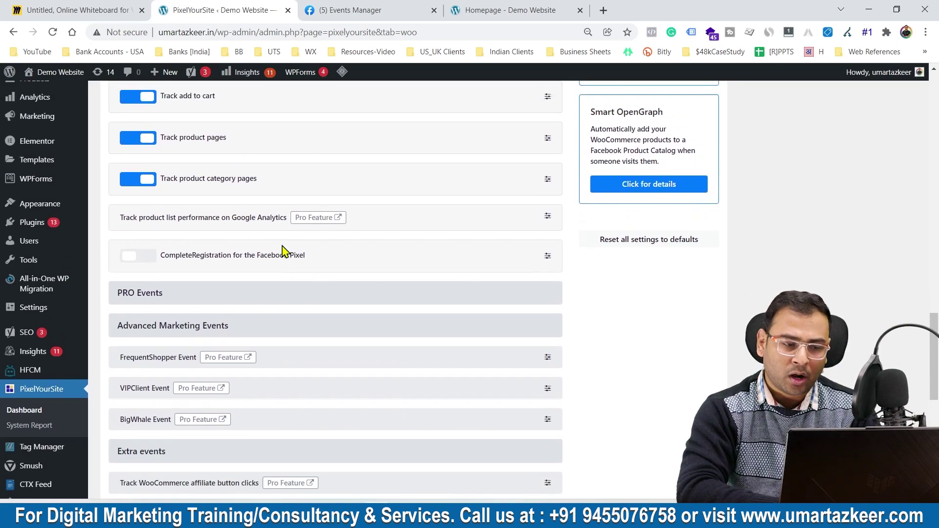
scroll(283, 251, "down", 7)
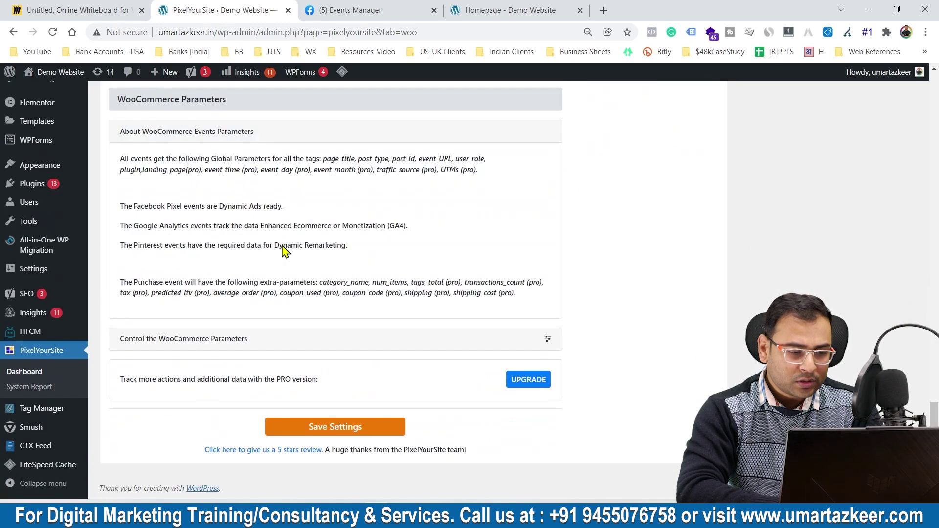
left_click(326, 425)
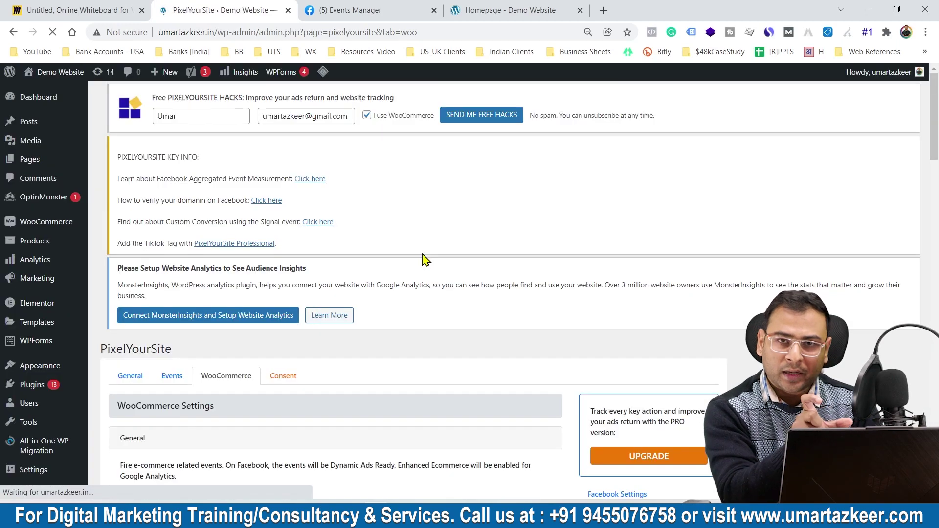
scroll(425, 260, "down", 5)
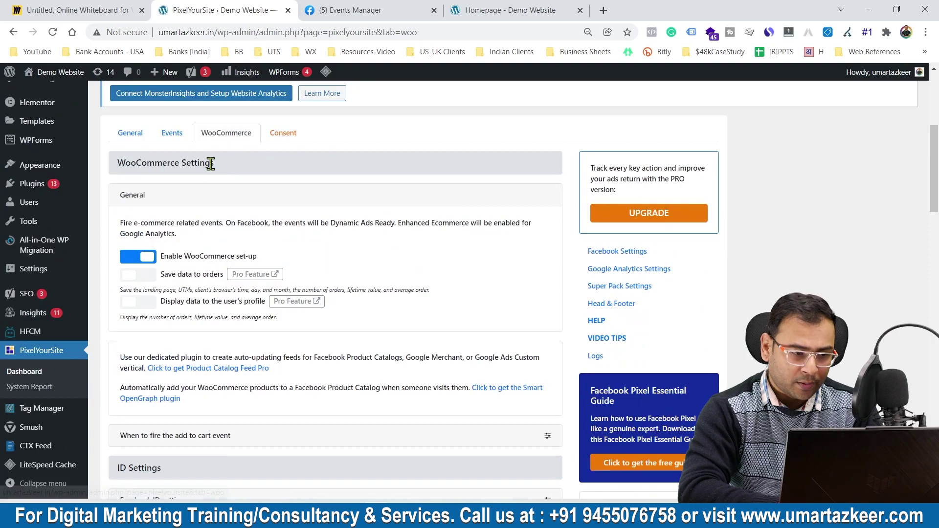
Look over PixelYourSite's WooCommerce settings again, from the general set-up option down to the recommended event tracking options
scroll(329, 377, "down", 8)
scroll(329, 377, "down", 7)
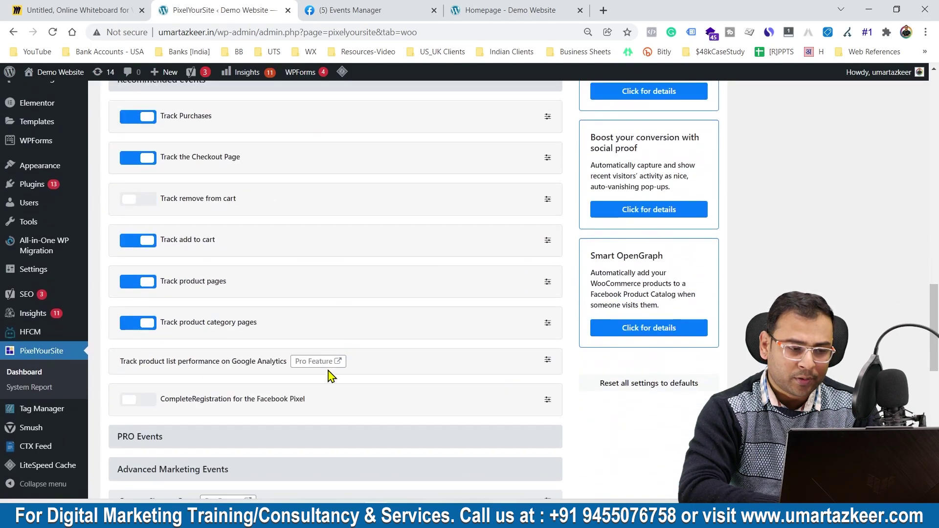
scroll(296, 332, "up", 11)
scroll(293, 331, "up", 5)
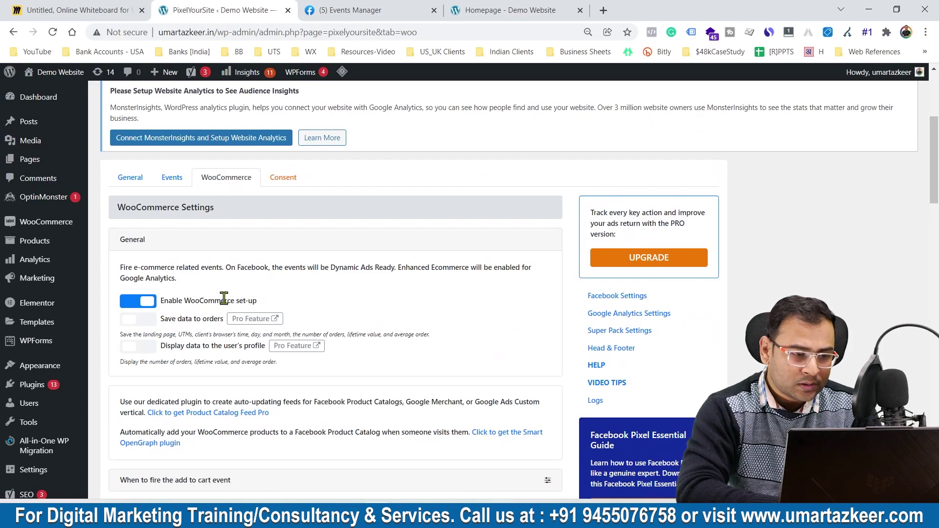
scroll(359, 237, "down", 2)
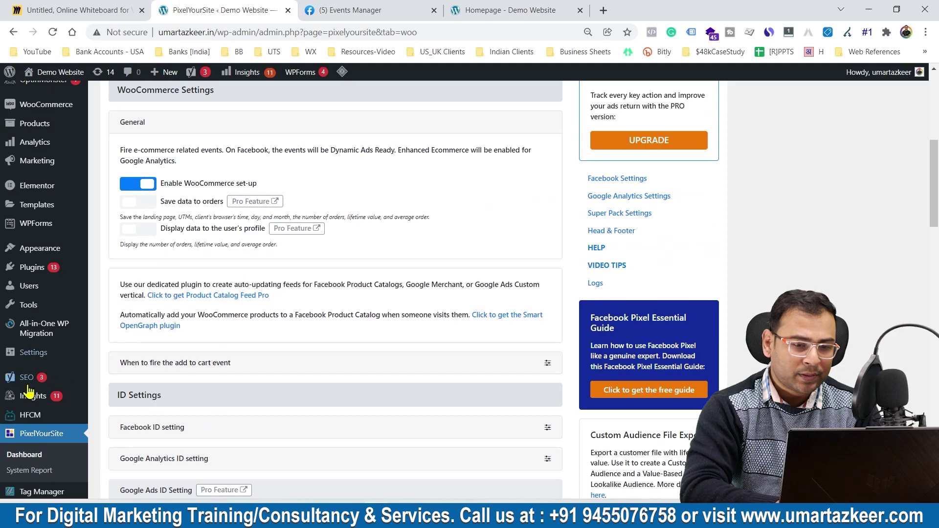
scroll(392, 341, "down", 12)
Switch to the demo store's homepage, reload it and open the Long Sleeve Tee product page
left_click(518, 7)
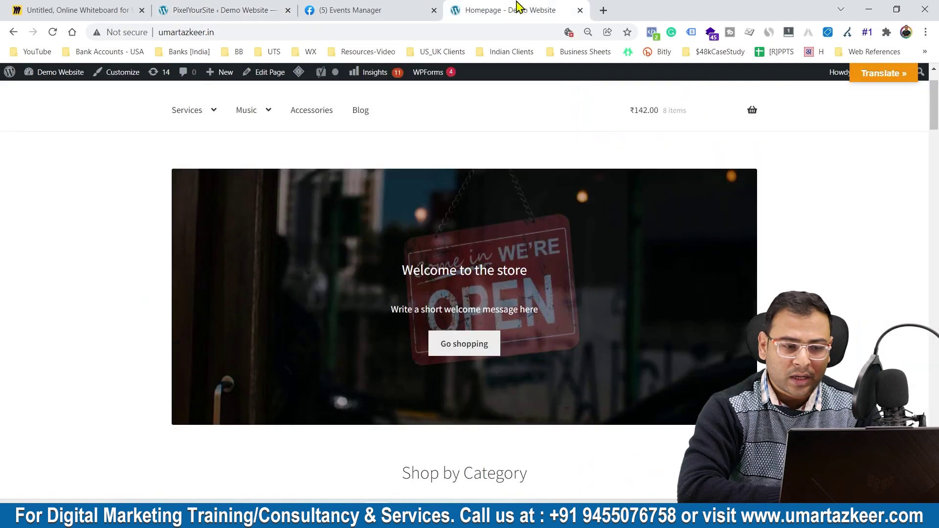
key("F5")
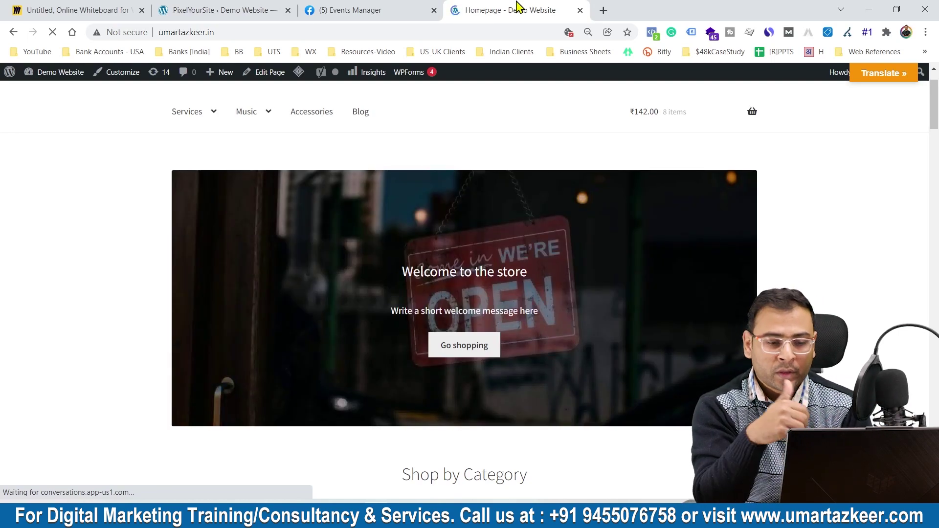
scroll(871, 168, "down", 14)
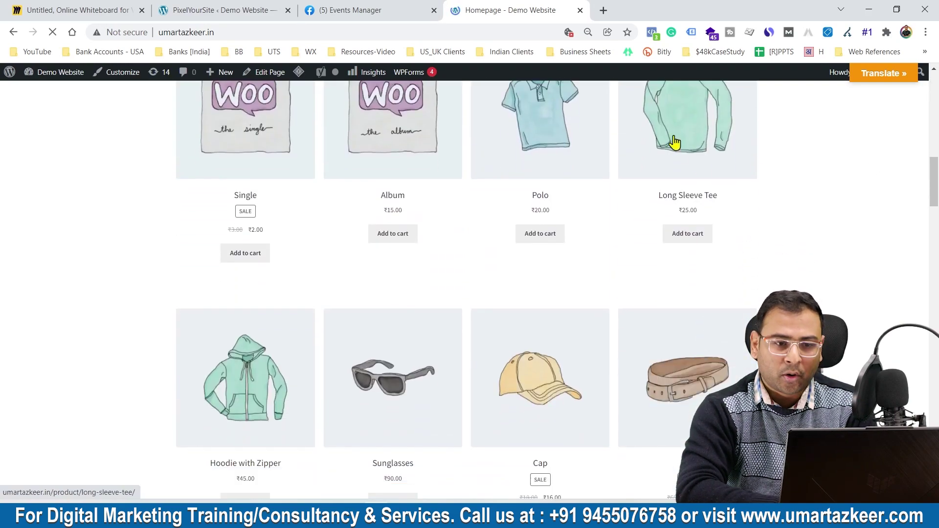
left_click(674, 142)
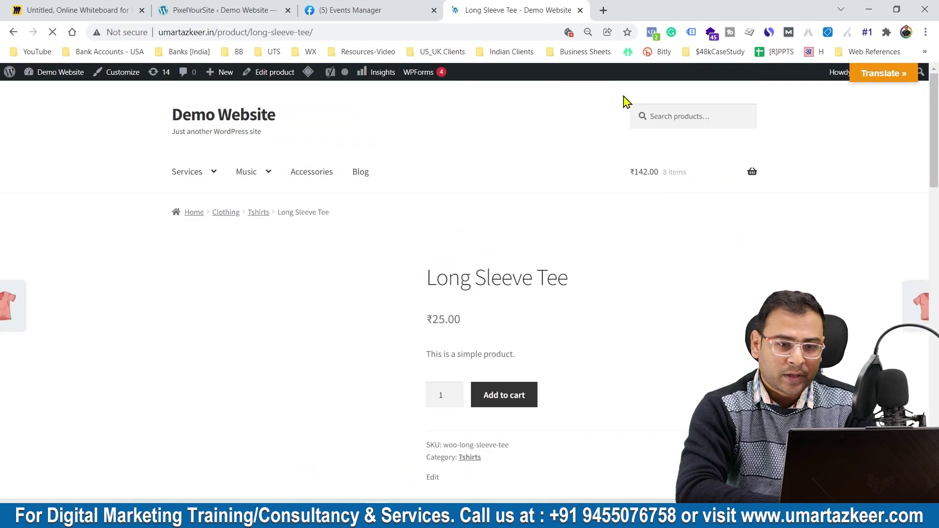
Expand the ViewContent event in Facebook Pixel Helper and read its warning and custom parameters for the product page
scroll(601, 195, "down", 1)
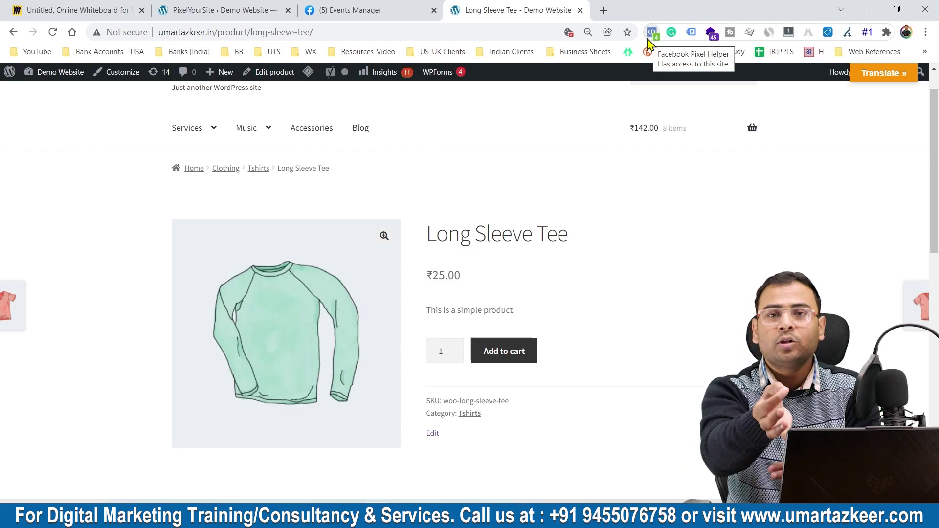
left_click(648, 39)
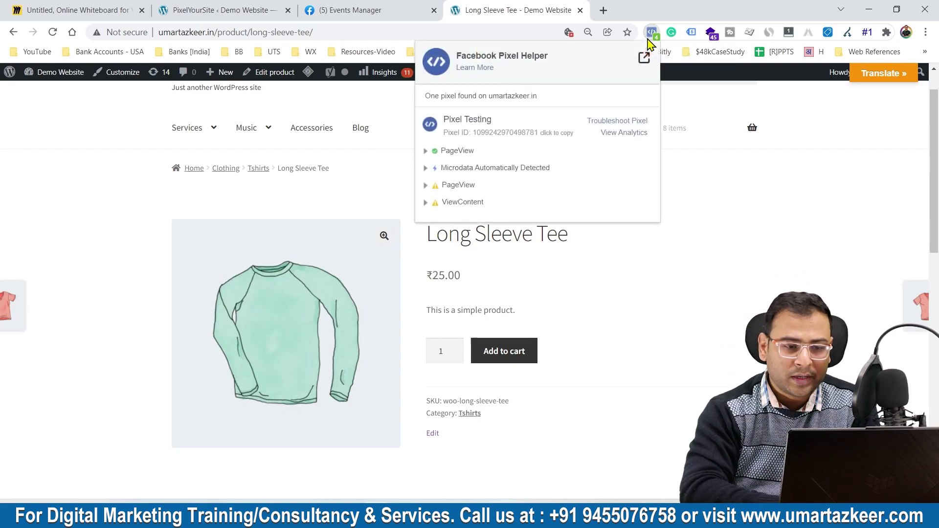
left_click(461, 202)
scroll(561, 230, "down", 2)
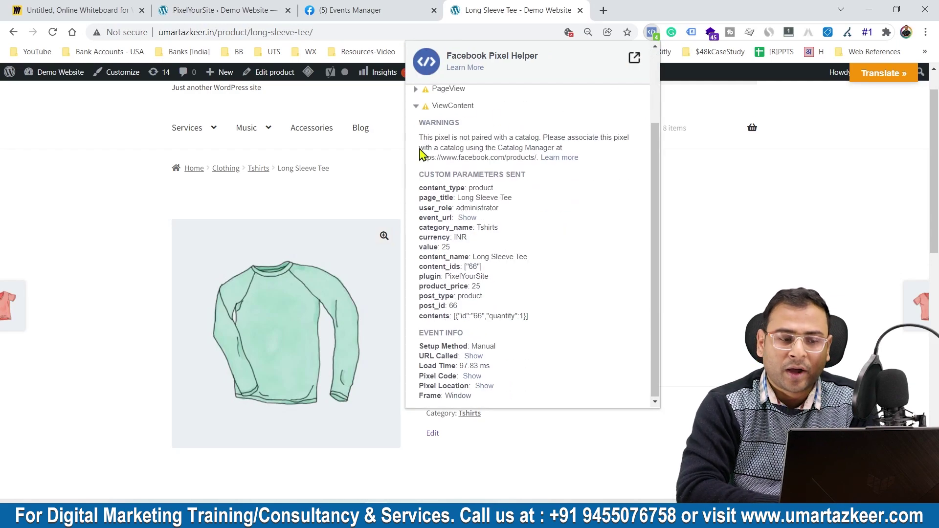
scroll(480, 145, "up", 2)
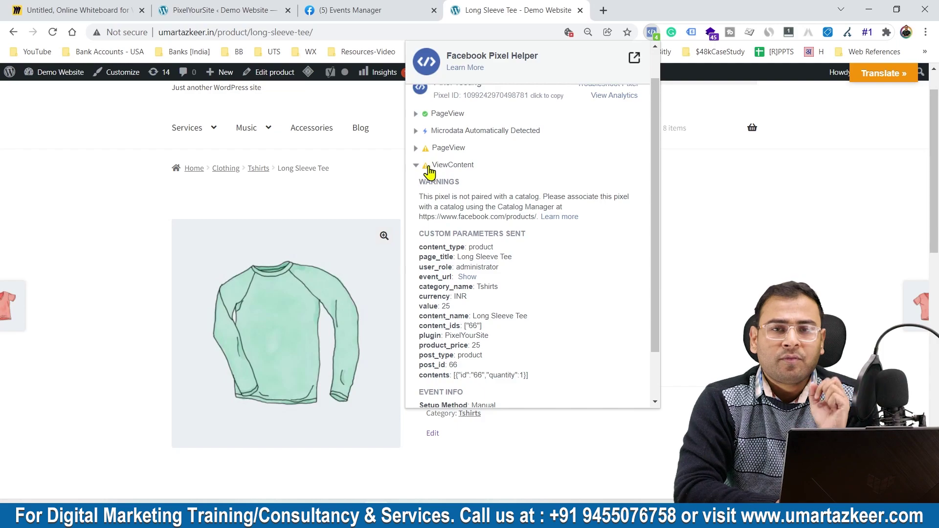
left_click(716, 203)
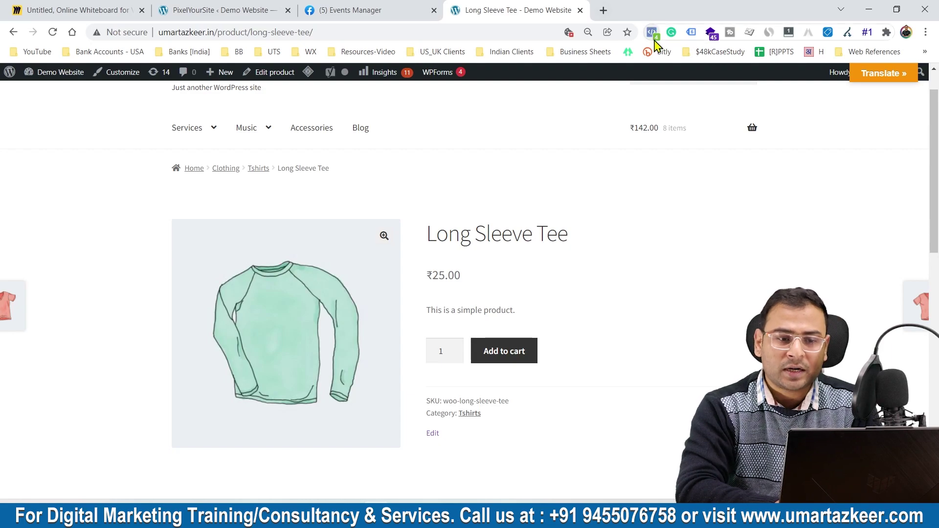
Recheck the product page's pixel events in Facebook Pixel Helper, focusing on the ViewContent catalog warning and product parameters
left_click(652, 33)
left_click(822, 233)
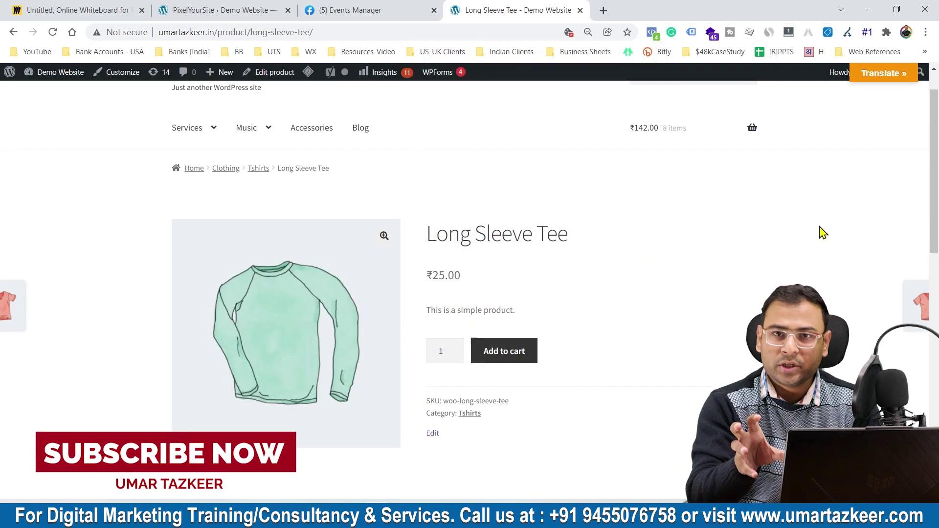
left_click(651, 32)
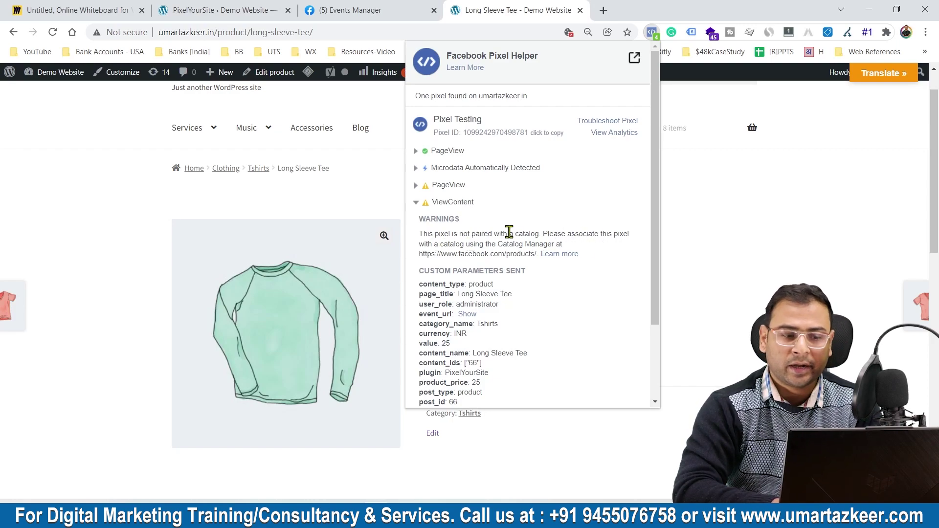
key("Escape")
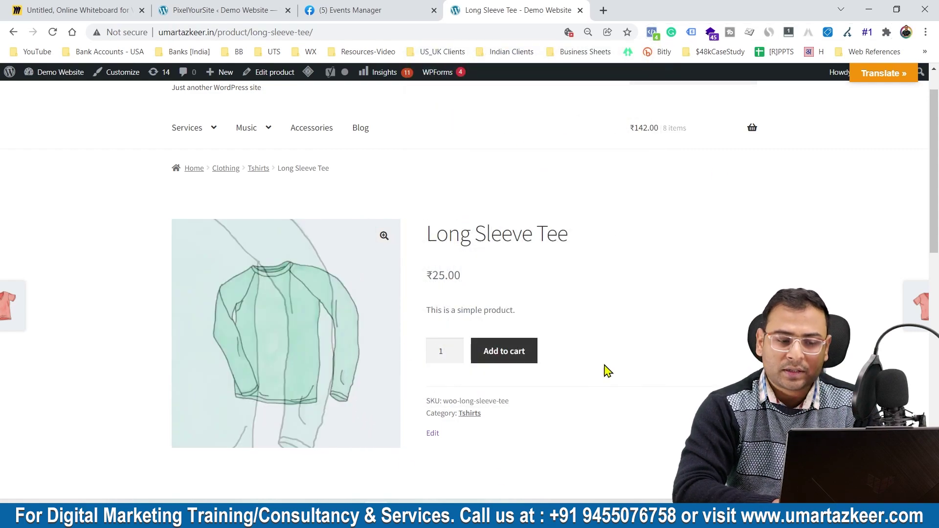
scroll(606, 370, "down", 3)
scroll(606, 371, "up", 4)
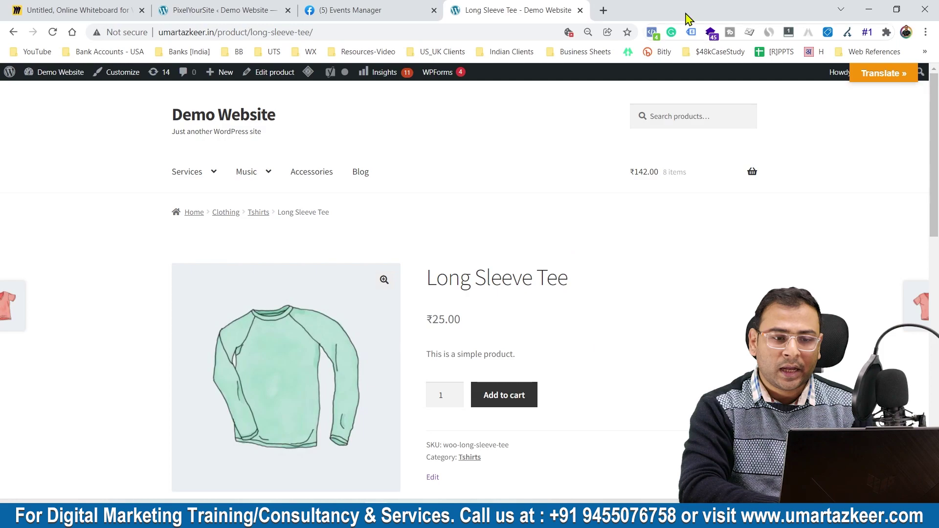
left_click(651, 33)
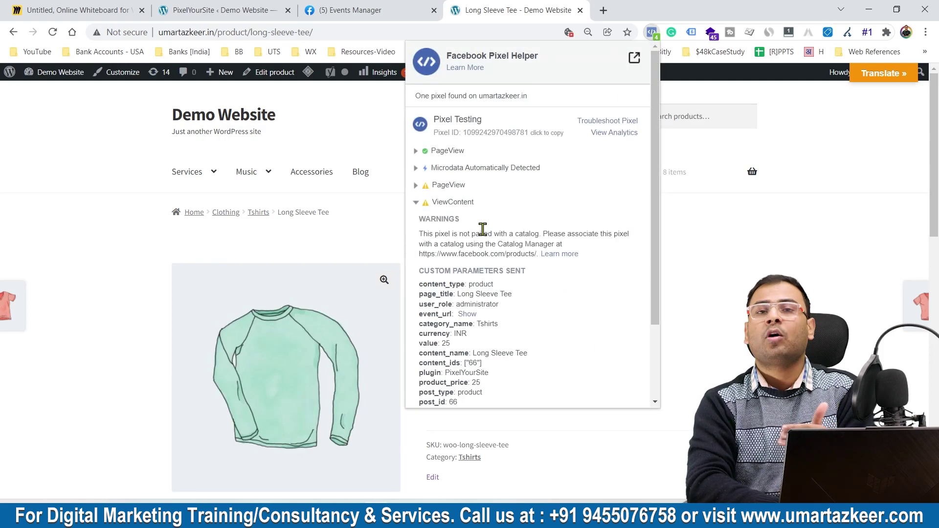
left_click(767, 295)
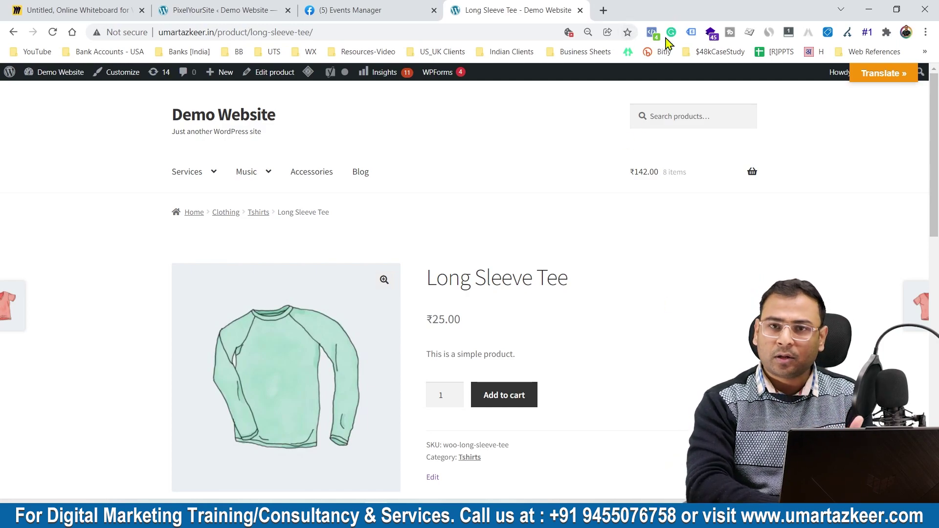
Add one Long Sleeve Tee to the cart, view the cart and proceed to checkout
mouse_move(645, 168)
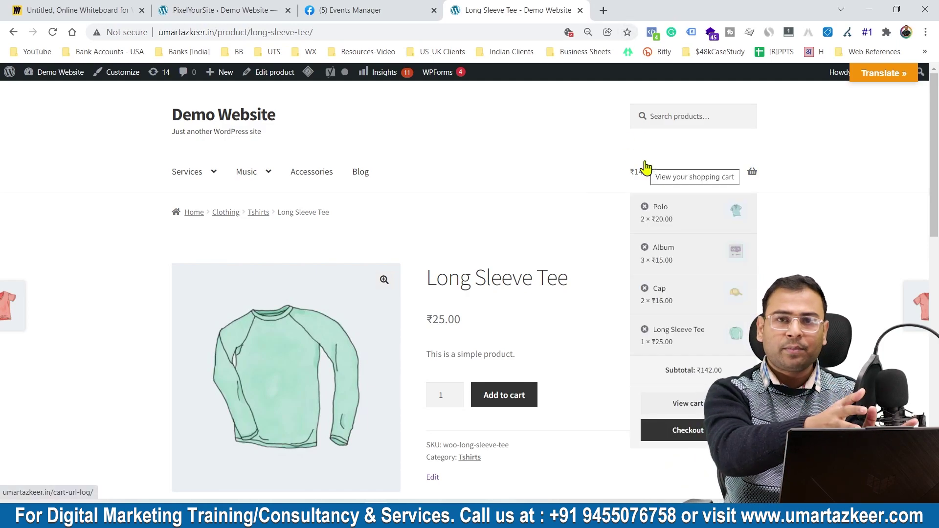
scroll(474, 205, "down", 3)
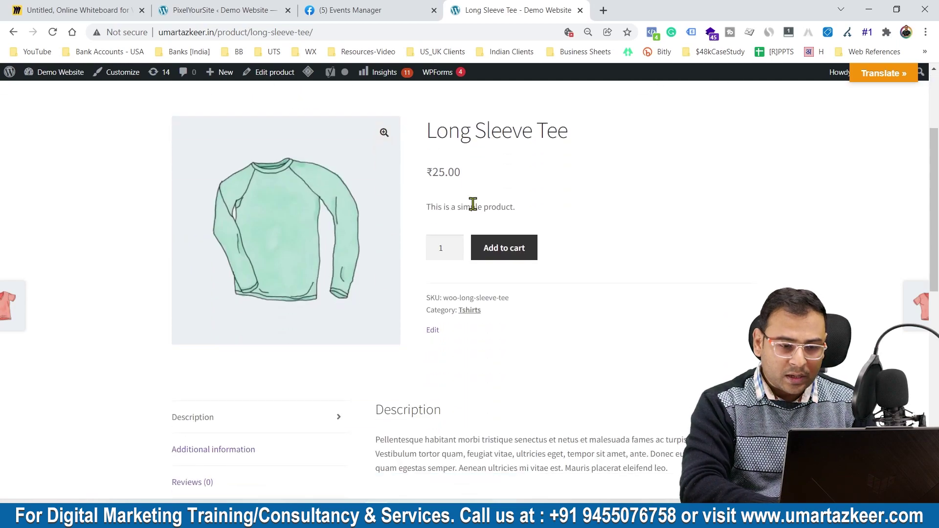
left_click(490, 248)
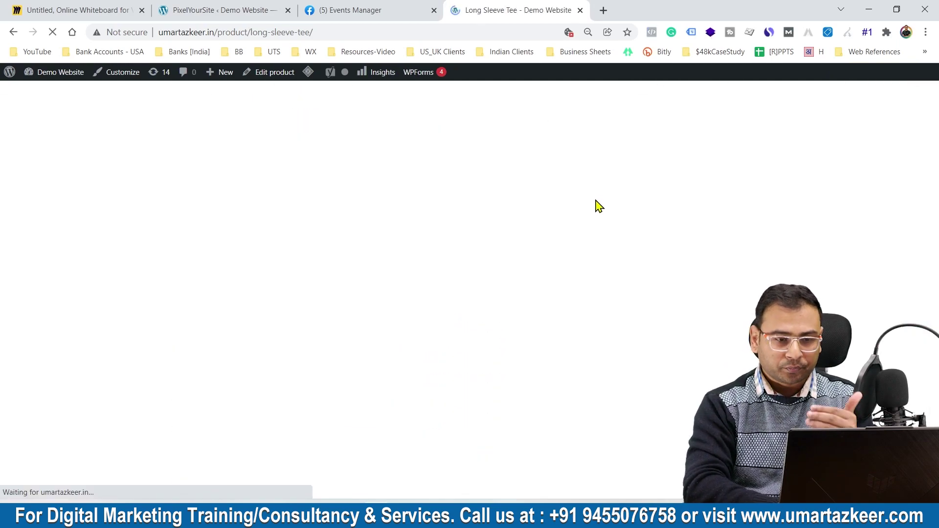
left_click(708, 312)
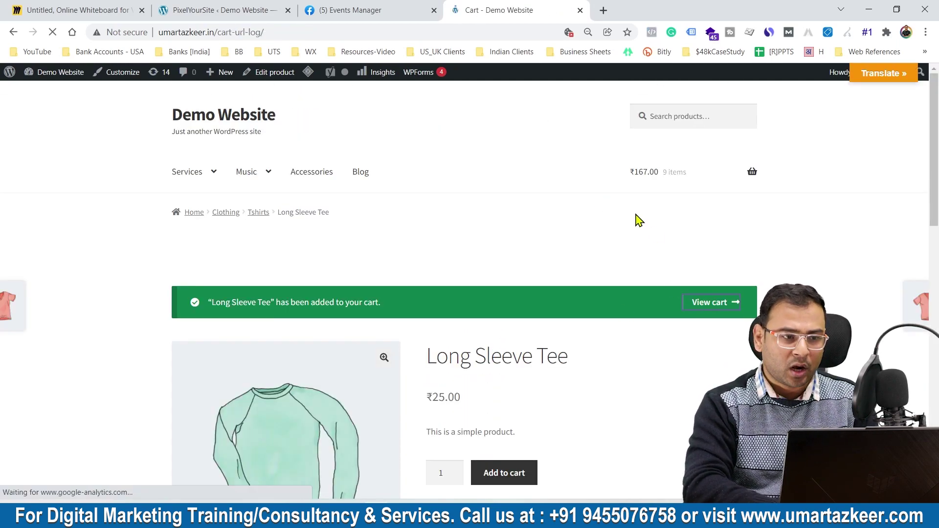
scroll(631, 276, "down", 10)
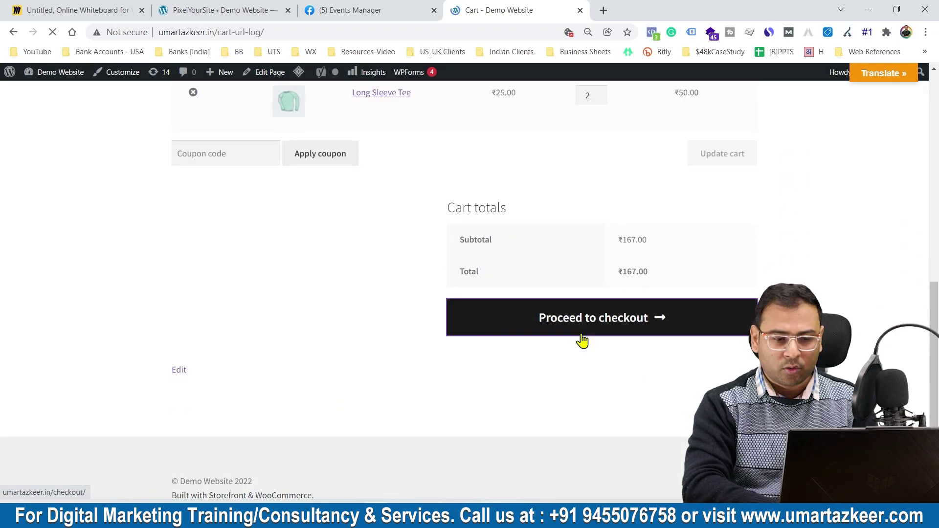
left_click(582, 323)
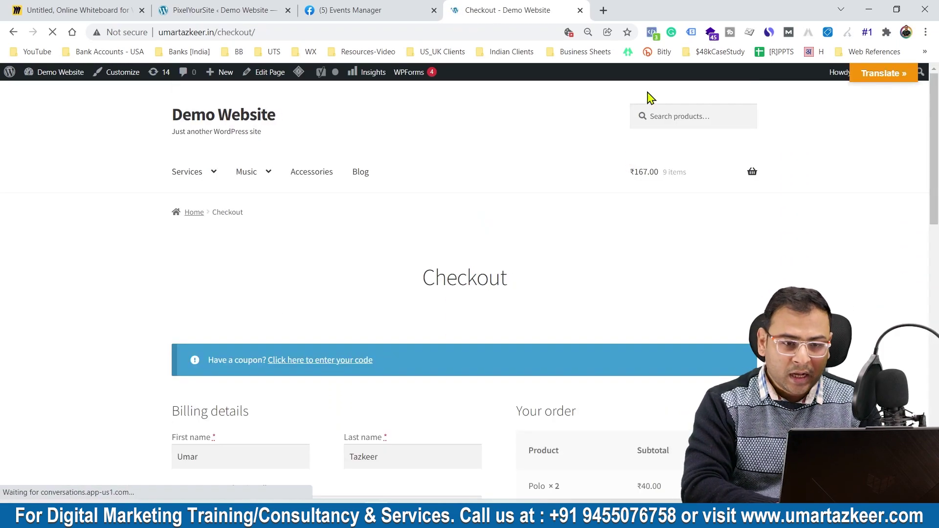
Examine the InitiateCheckout event's warning and custom parameters in Facebook Pixel Helper on the checkout page
left_click(651, 33)
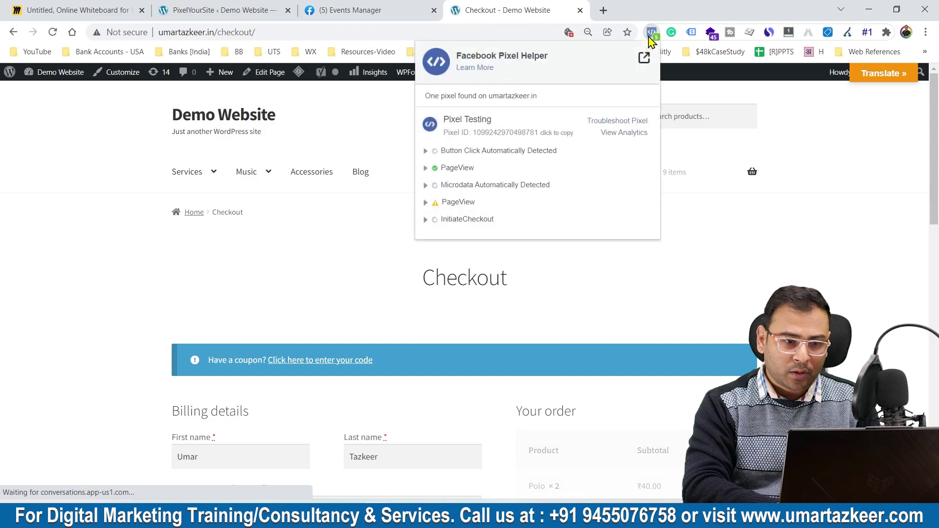
left_click(450, 220)
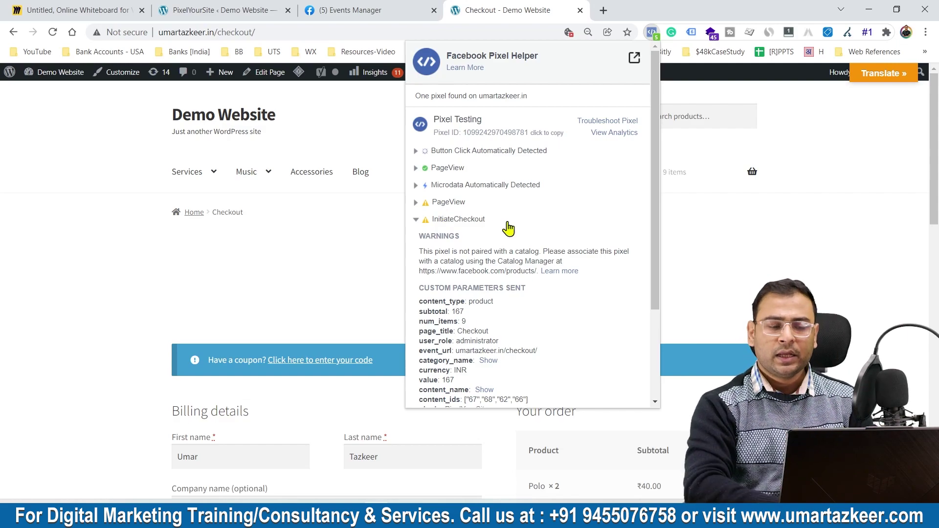
left_click(846, 239)
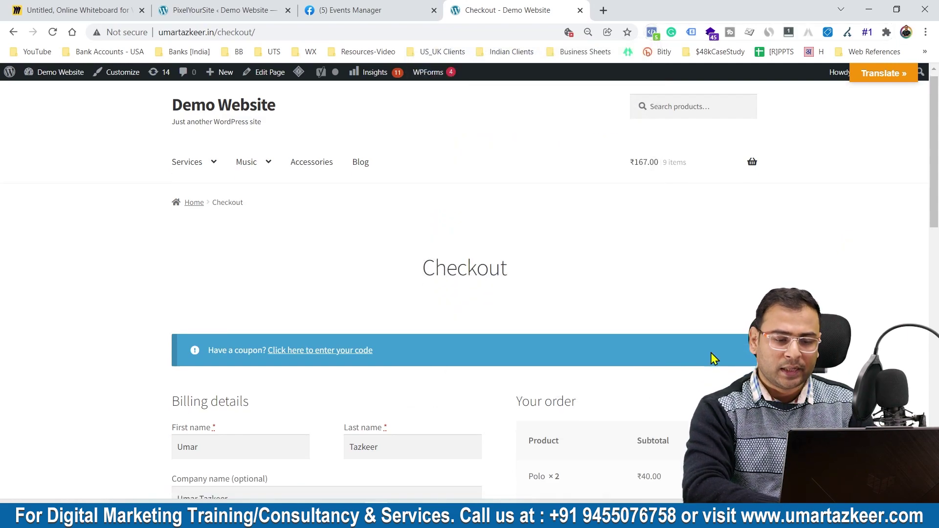
Place the order from the checkout page using the prefilled billing details
scroll(711, 357, "down", 7)
scroll(712, 357, "down", 4)
left_click(638, 296)
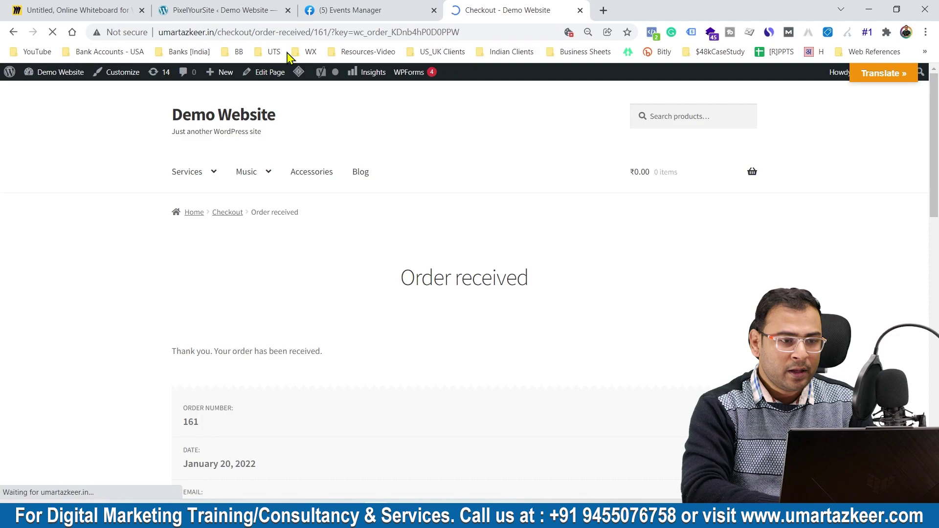
Check Facebook Pixel Helper on the order received page for a purchase event and look over the order details
left_click(651, 33)
left_click(392, 377)
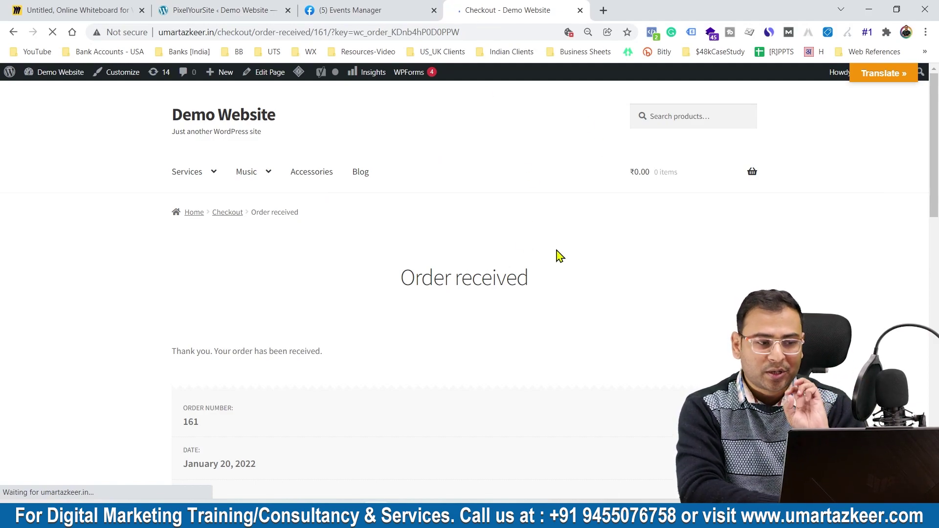
left_click(652, 32)
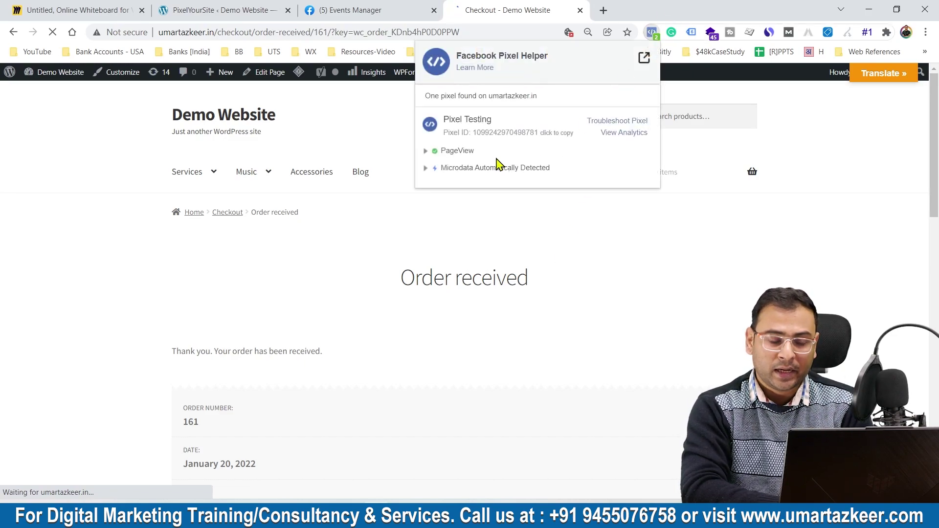
left_click(689, 255)
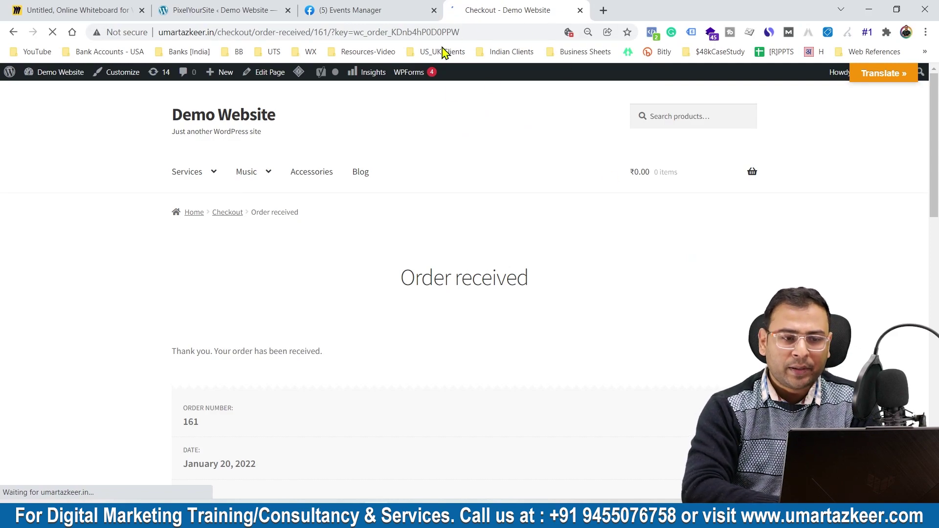
scroll(535, 269, "down", 6)
scroll(536, 270, "up", 6)
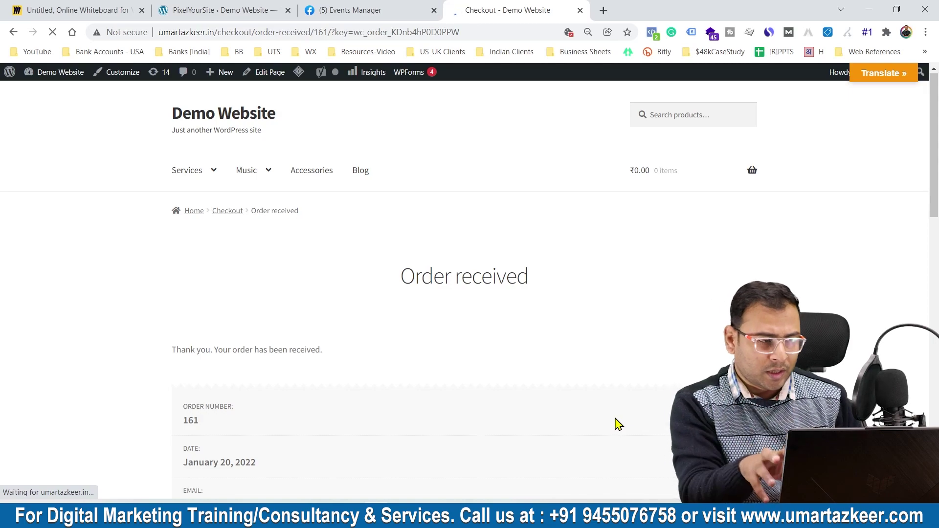
Switch to the Miro mind map and slightly reposition the central ecommerce events topic and its WP -> Plugins branch
left_click(78, 9)
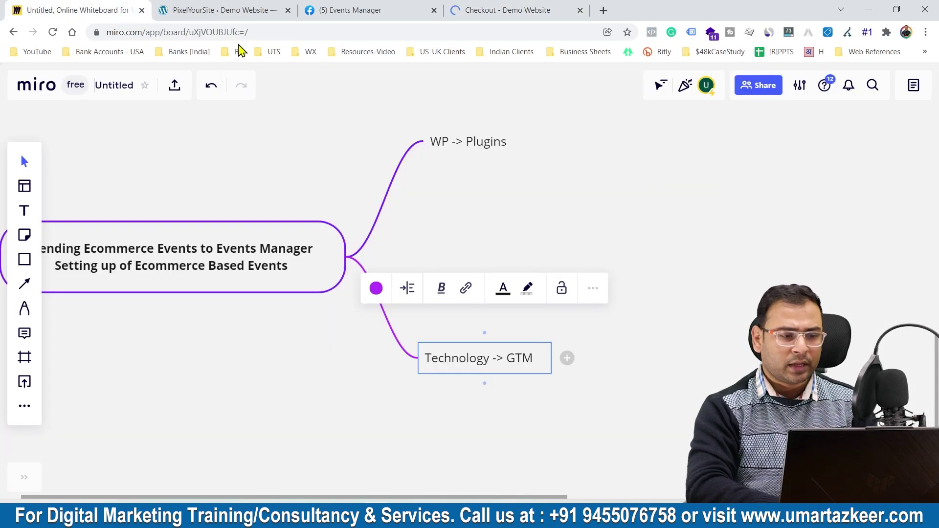
left_click_drag(236, 265, 297, 259)
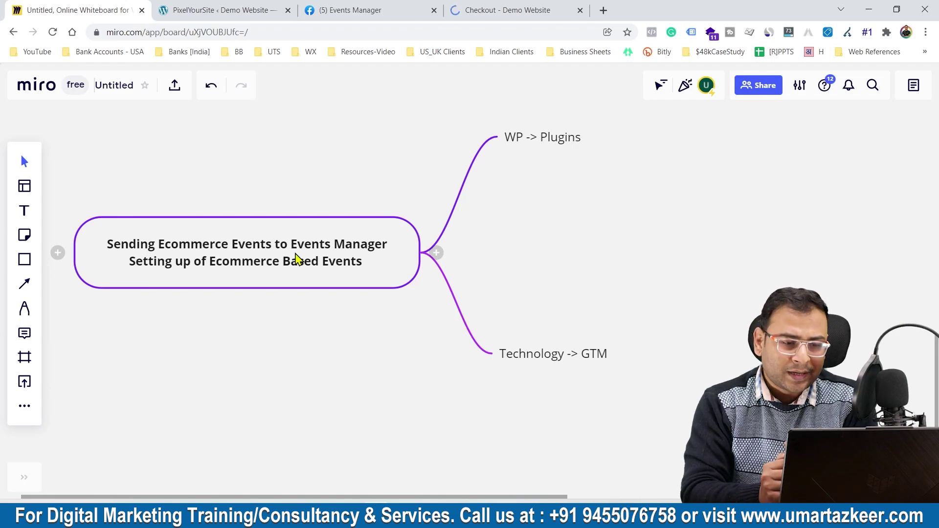
left_click_drag(540, 145, 567, 145)
left_click_drag(352, 247, 308, 254)
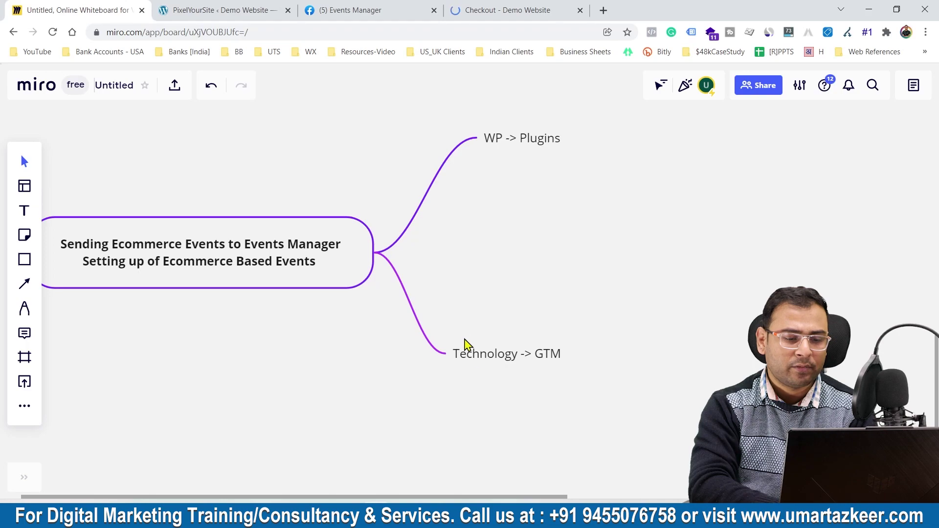
Space the Technology -> GTM and WP -> Plugins branches farther apart and shift the central ecommerce events topic slightly down
left_click_drag(486, 358, 500, 373)
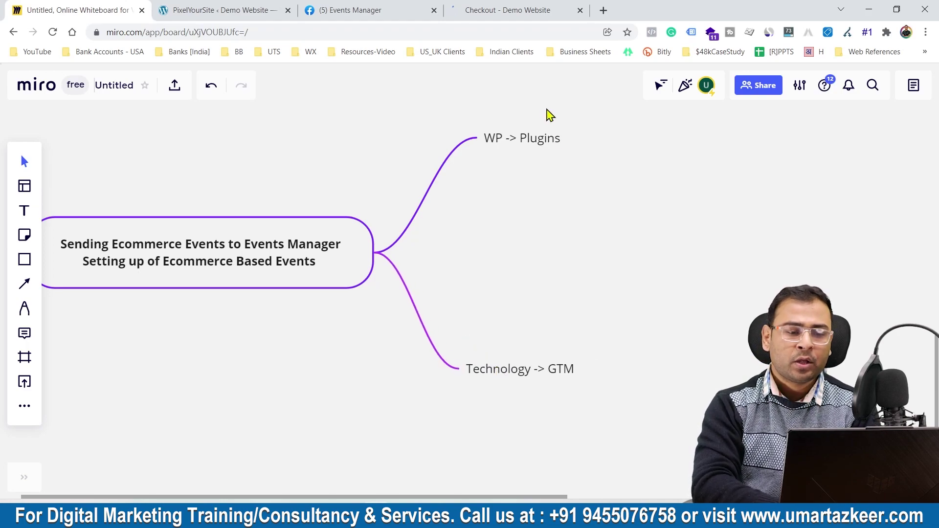
left_click_drag(524, 141, 521, 107)
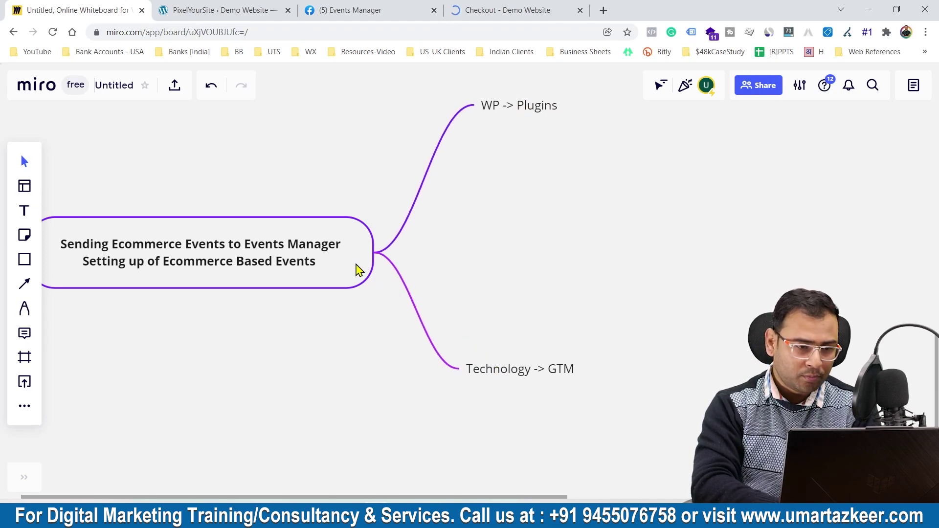
left_click_drag(332, 253, 327, 290)
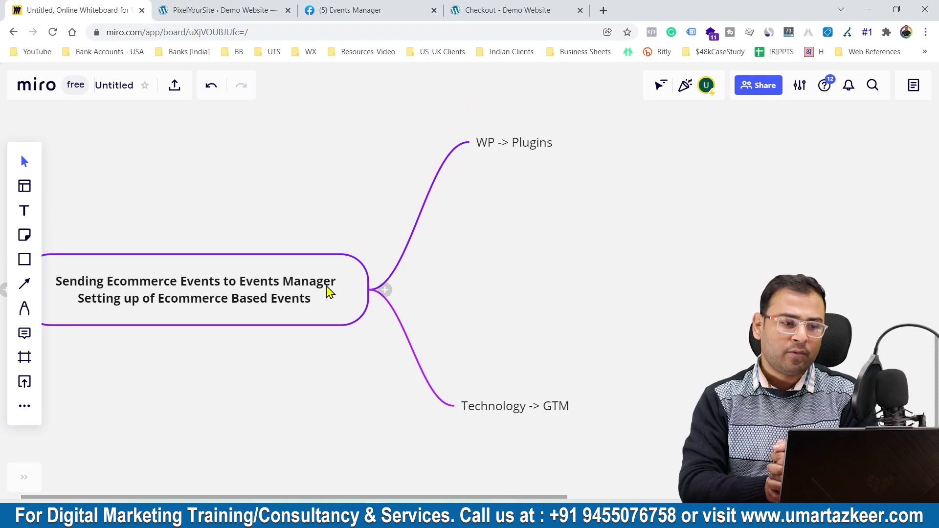
Return to the order received page and examine the Purchase event's warning and custom parameters in Facebook Pixel Helper, including category_name, currency and value
left_click(508, 10)
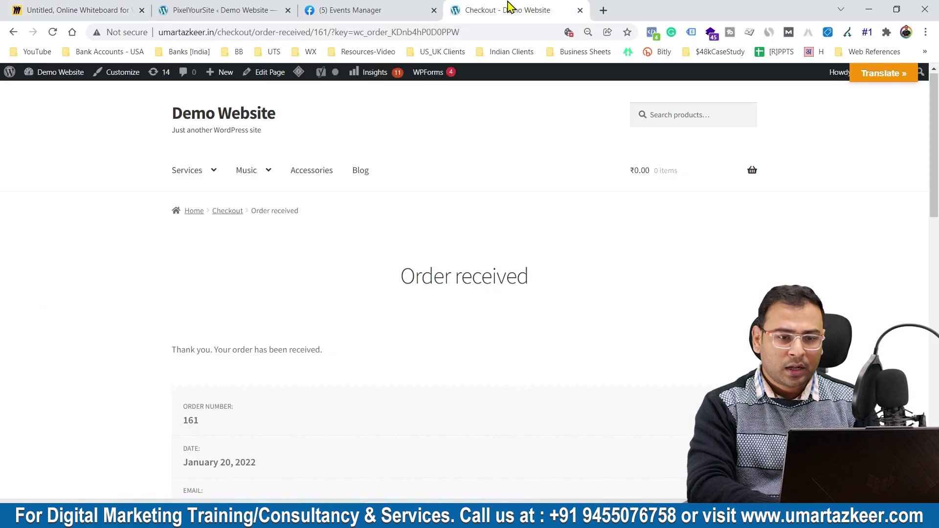
left_click(651, 33)
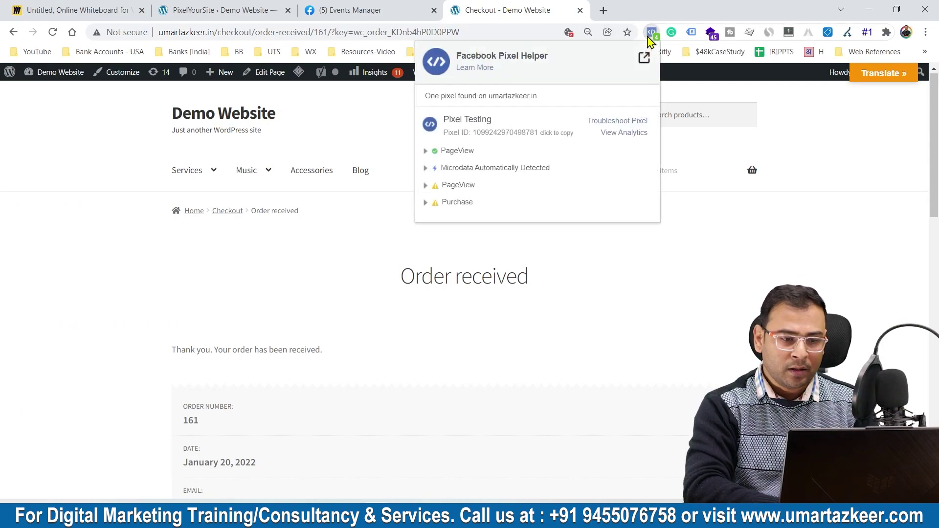
left_click(457, 202)
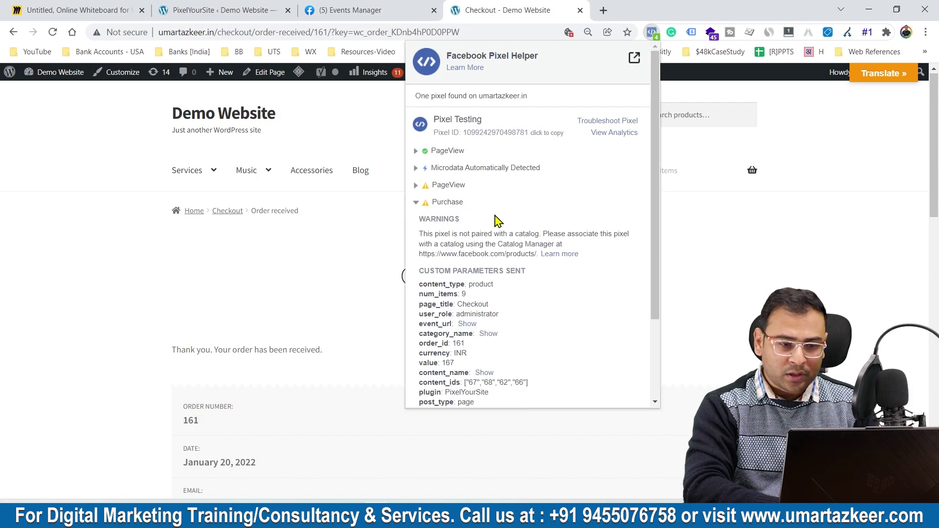
scroll(508, 308, "down", 2)
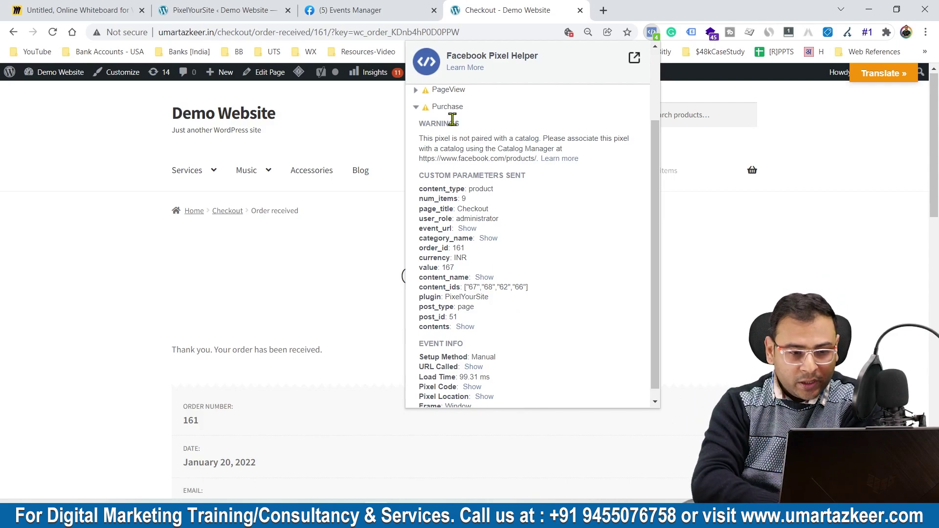
left_click(487, 239)
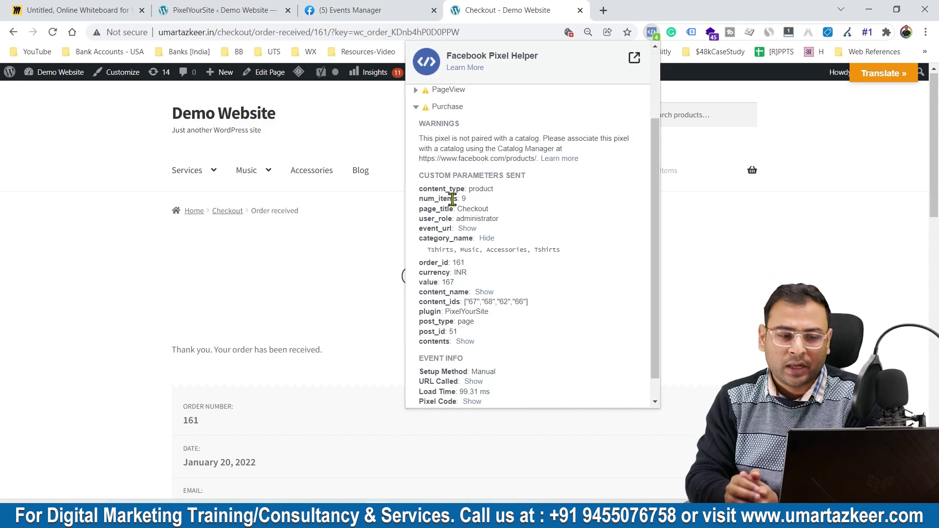
scroll(534, 304, "down", 1)
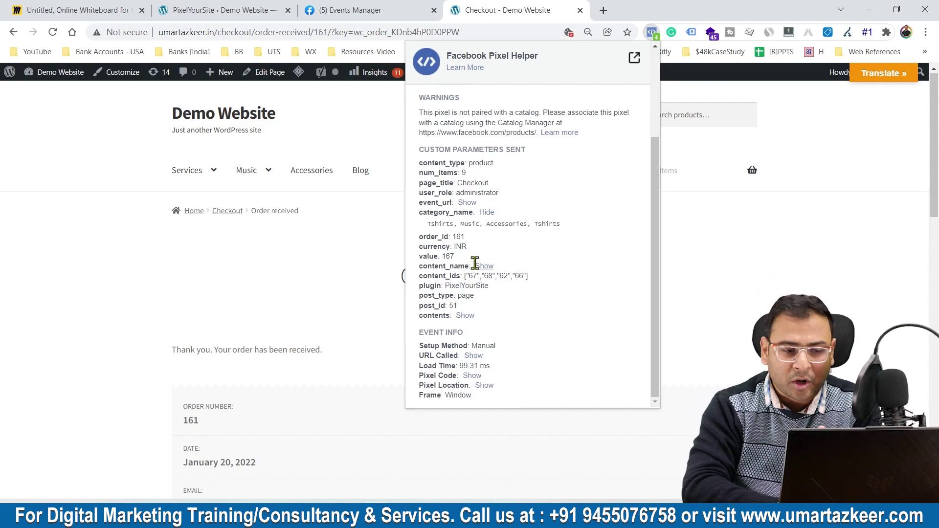
double_click(453, 245)
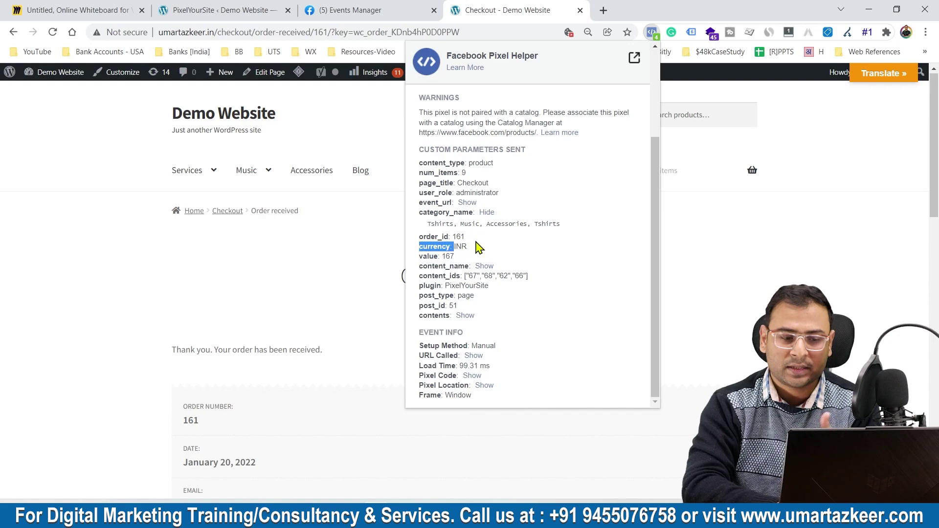
double_click(448, 256)
left_click(577, 231)
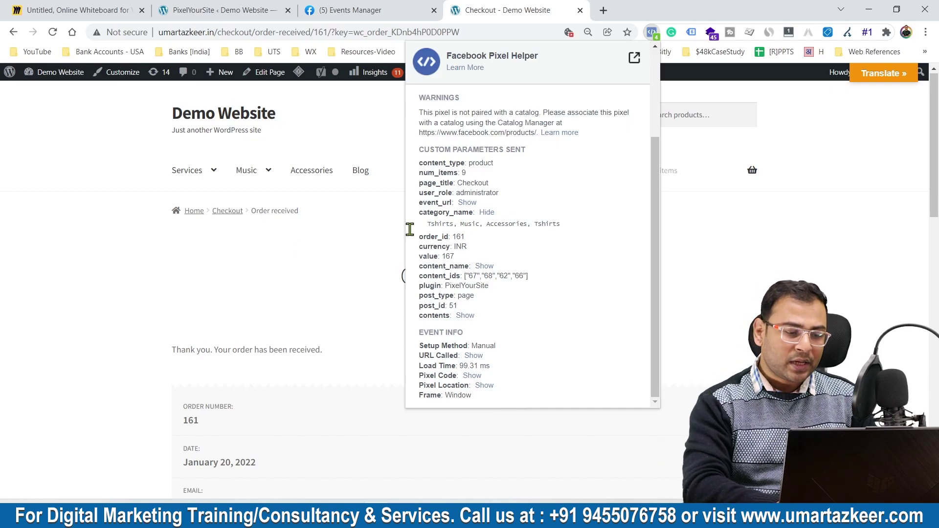
left_click(296, 252)
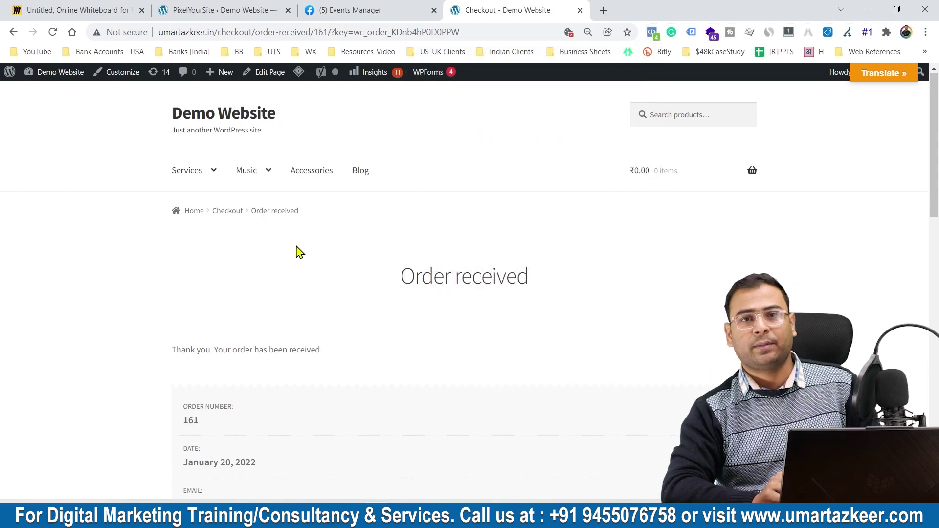